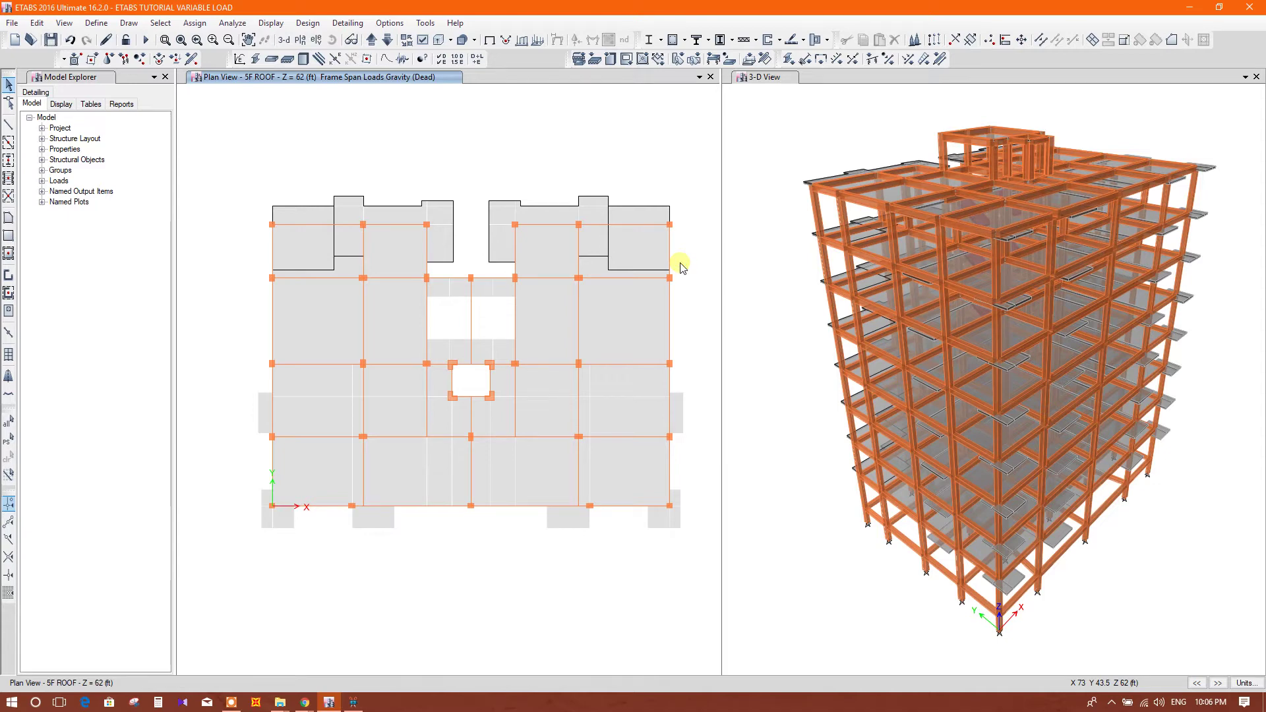
Open the Define menu to reach model definitions such as load sets.
click(97, 24)
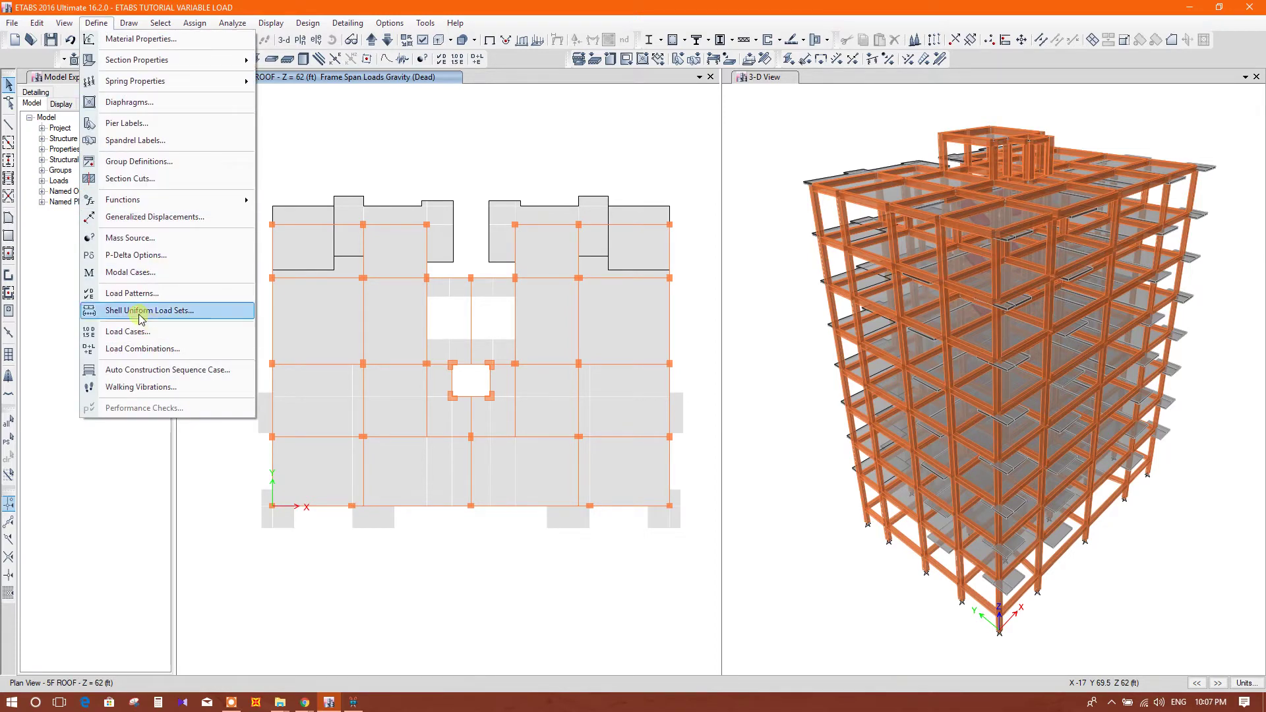
Start a new shell uniform load set named Living Room.
click(195, 314)
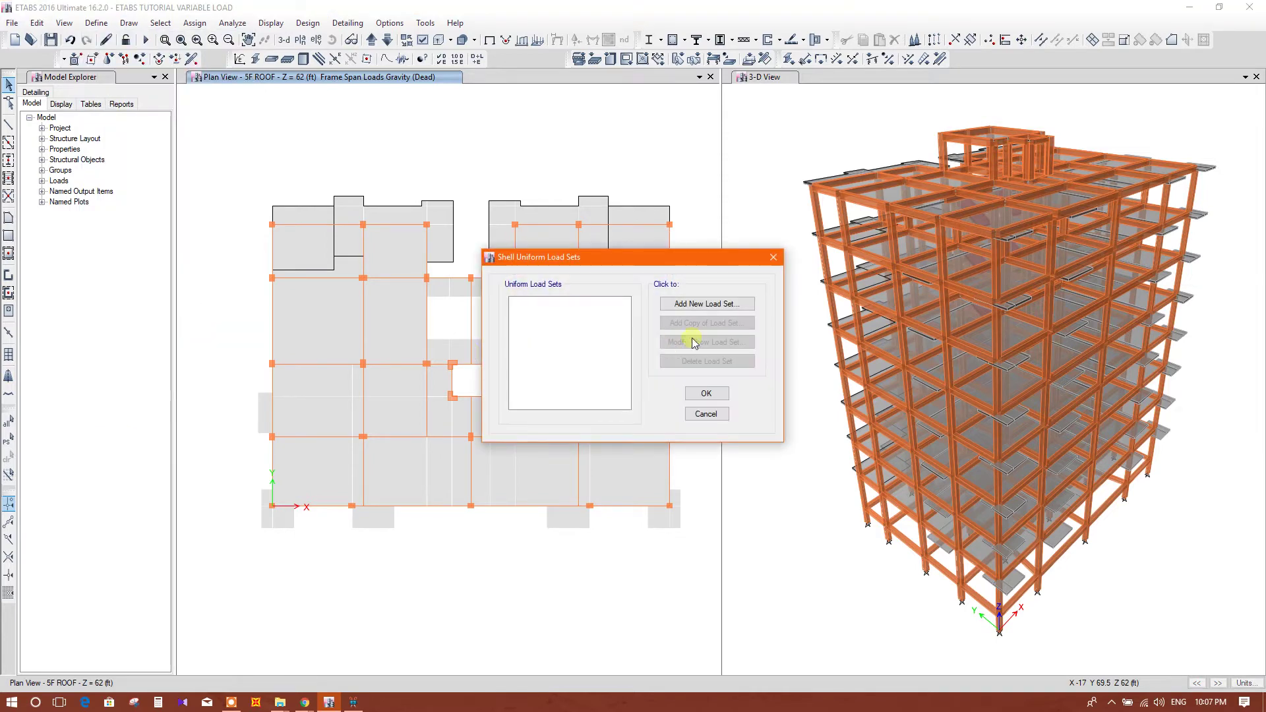
click(733, 304)
double_click(685, 261)
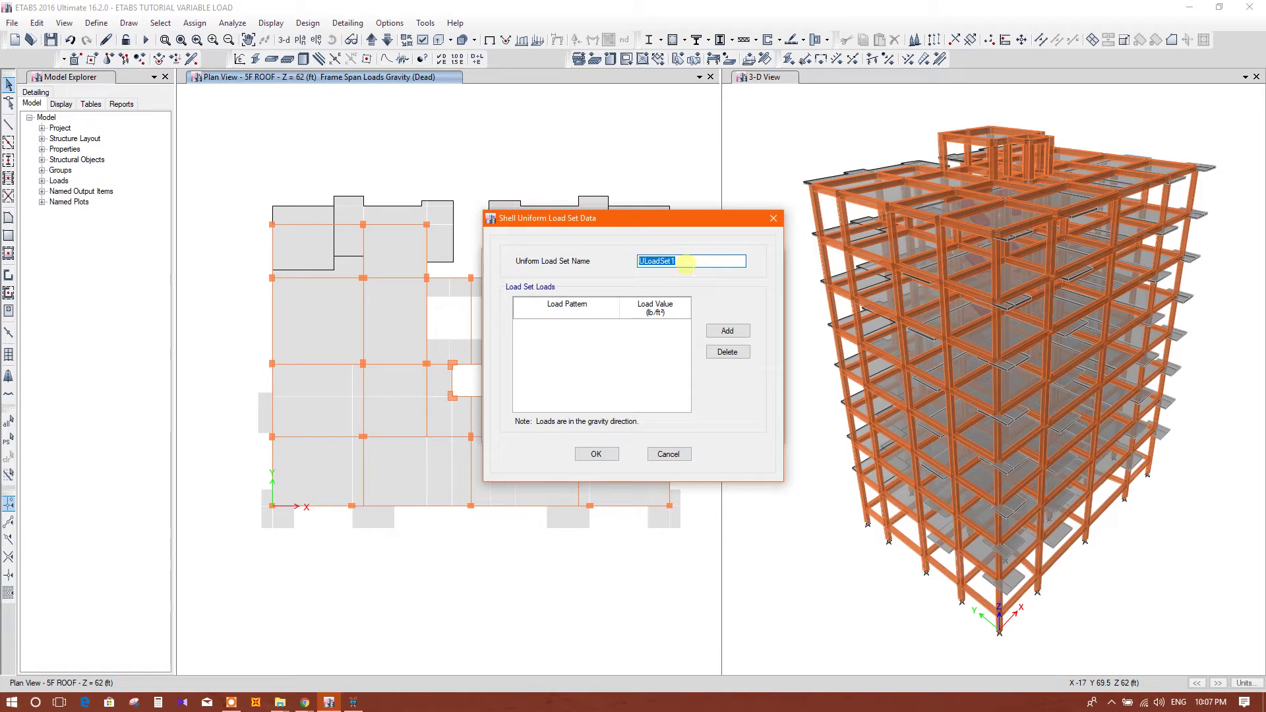
text(Living Roomn)
Give Living Room a Dead load of 25 and a Live load of 42 lb/ft², and confirm it.
click(721, 331)
click(656, 327)
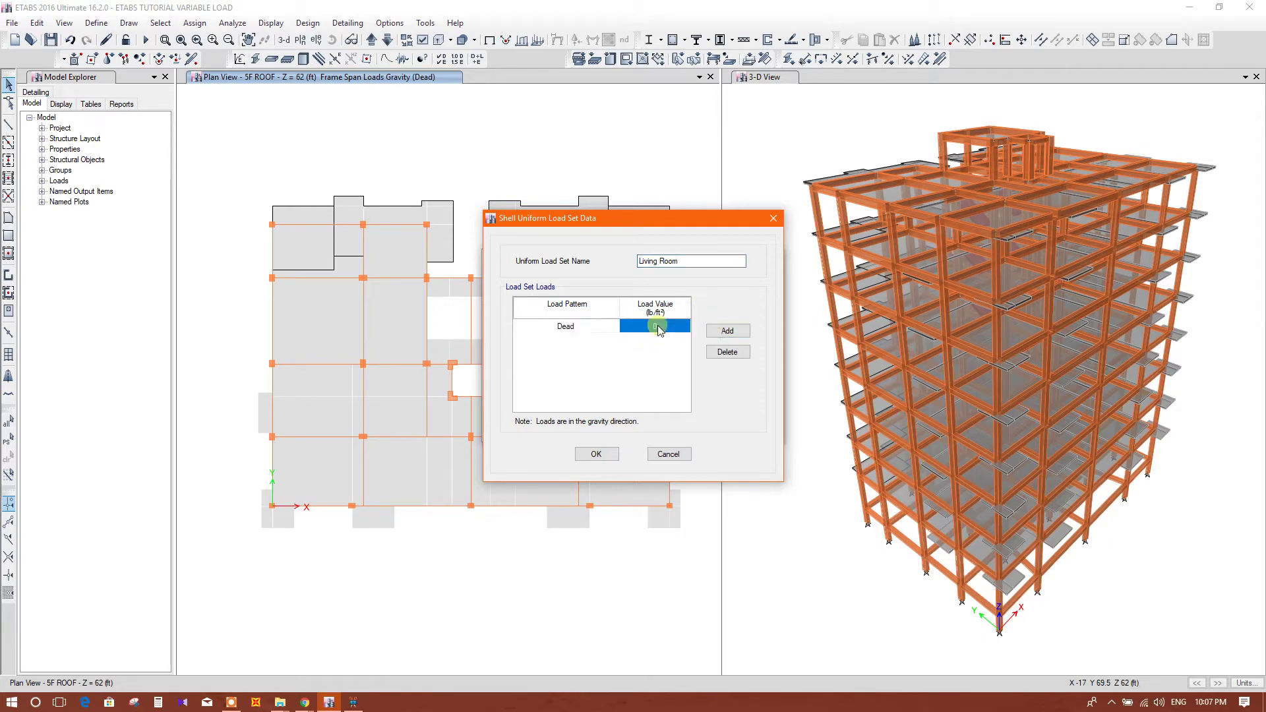
click(656, 326)
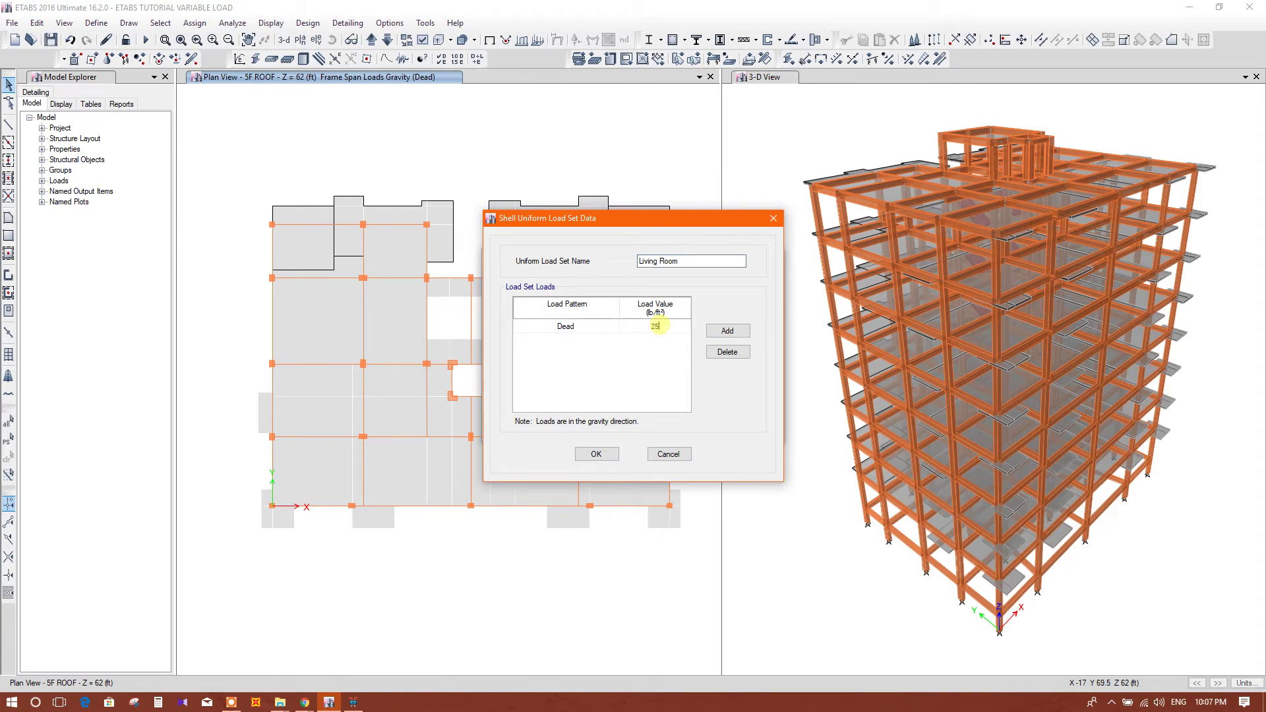
click(727, 331)
click(580, 340)
click(580, 340)
click(566, 358)
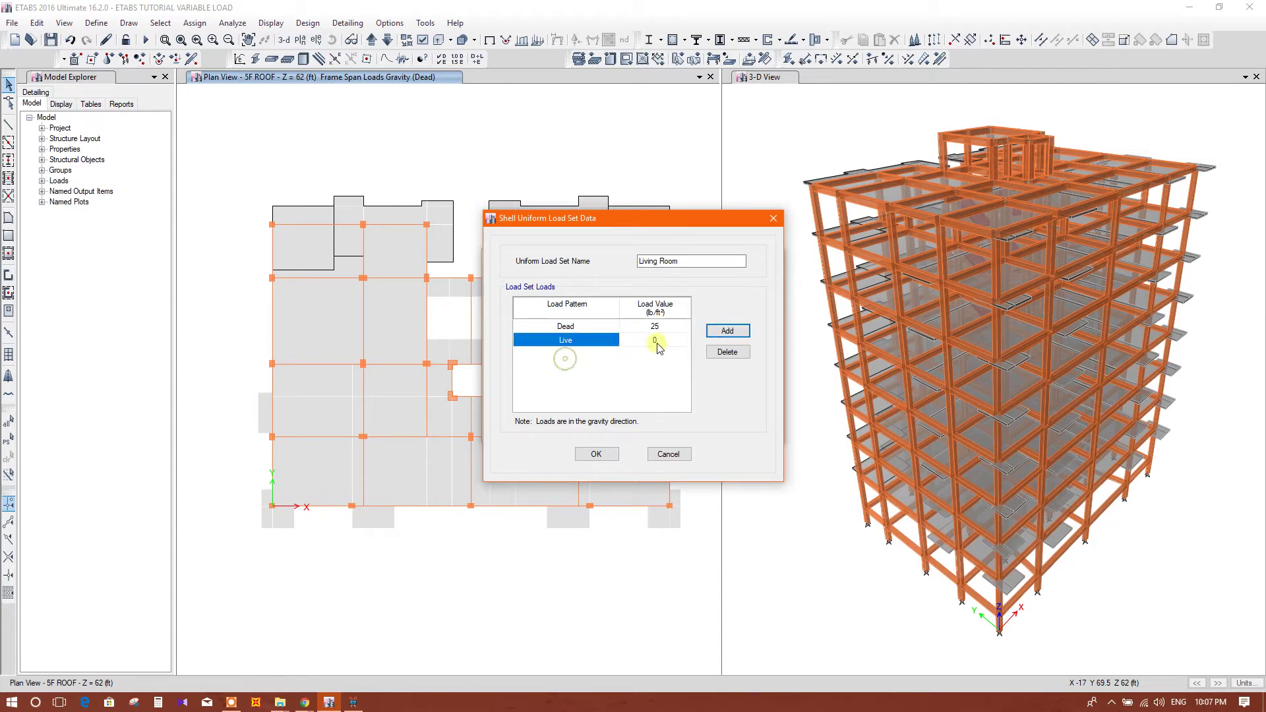
click(656, 340)
click(656, 340)
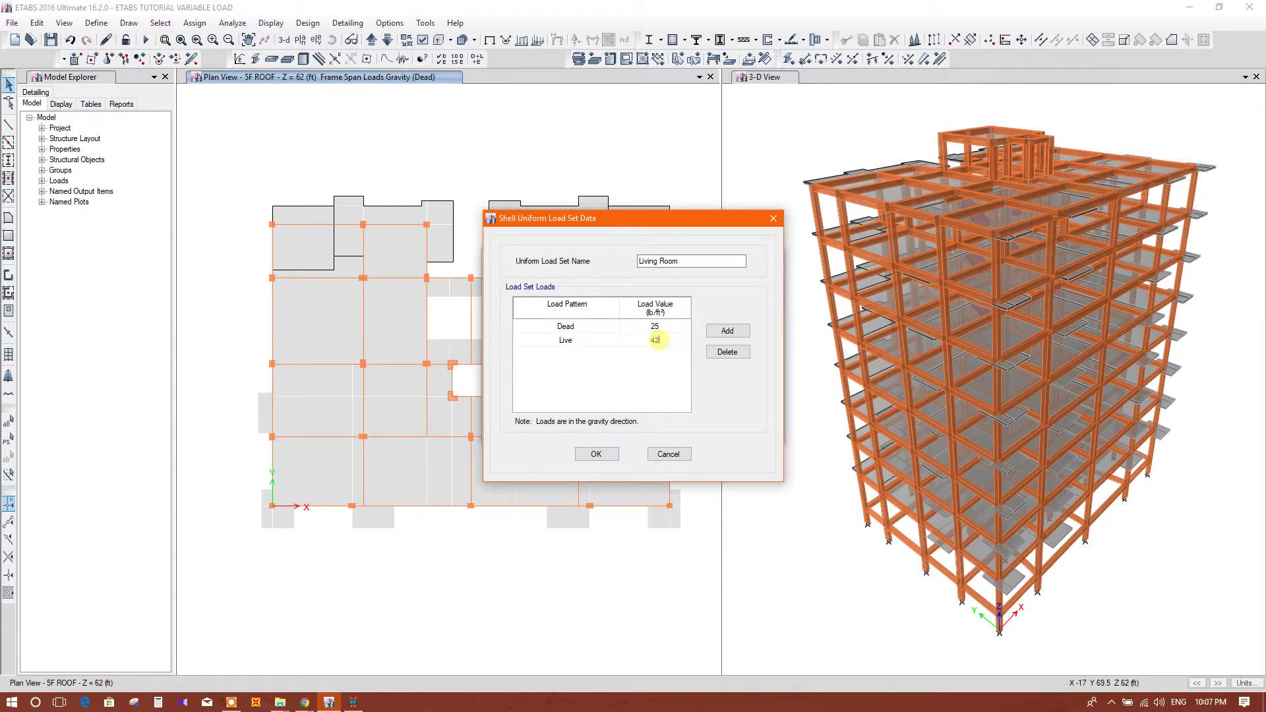
key(Return)
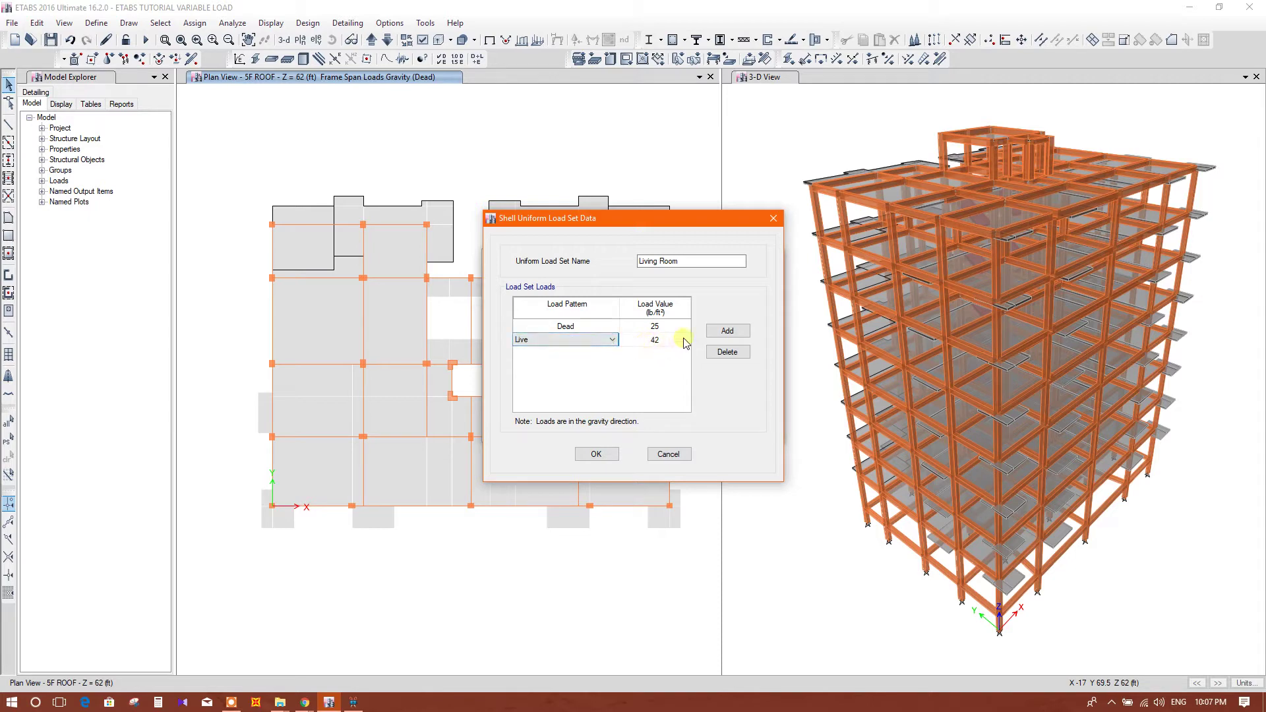
click(595, 454)
Start a new load set named Corridor with a Dead load of 25.
click(719, 303)
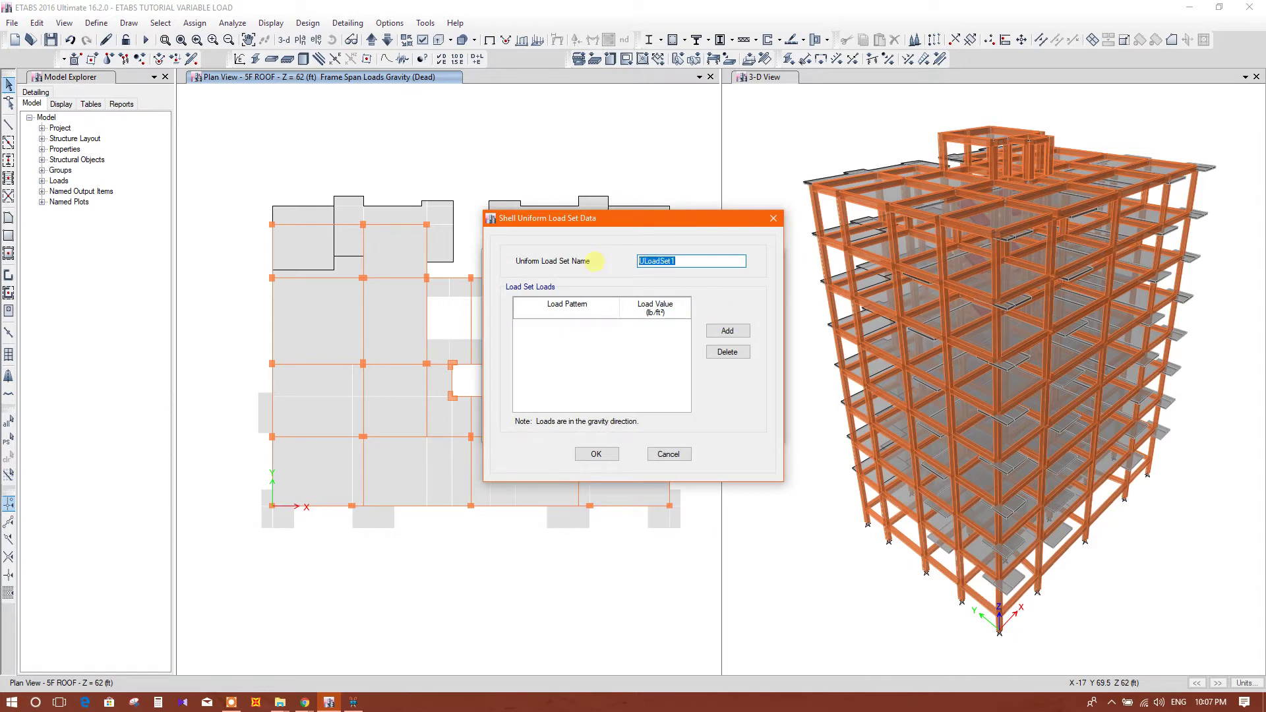
text(Corridoo)
key(BackSpace)
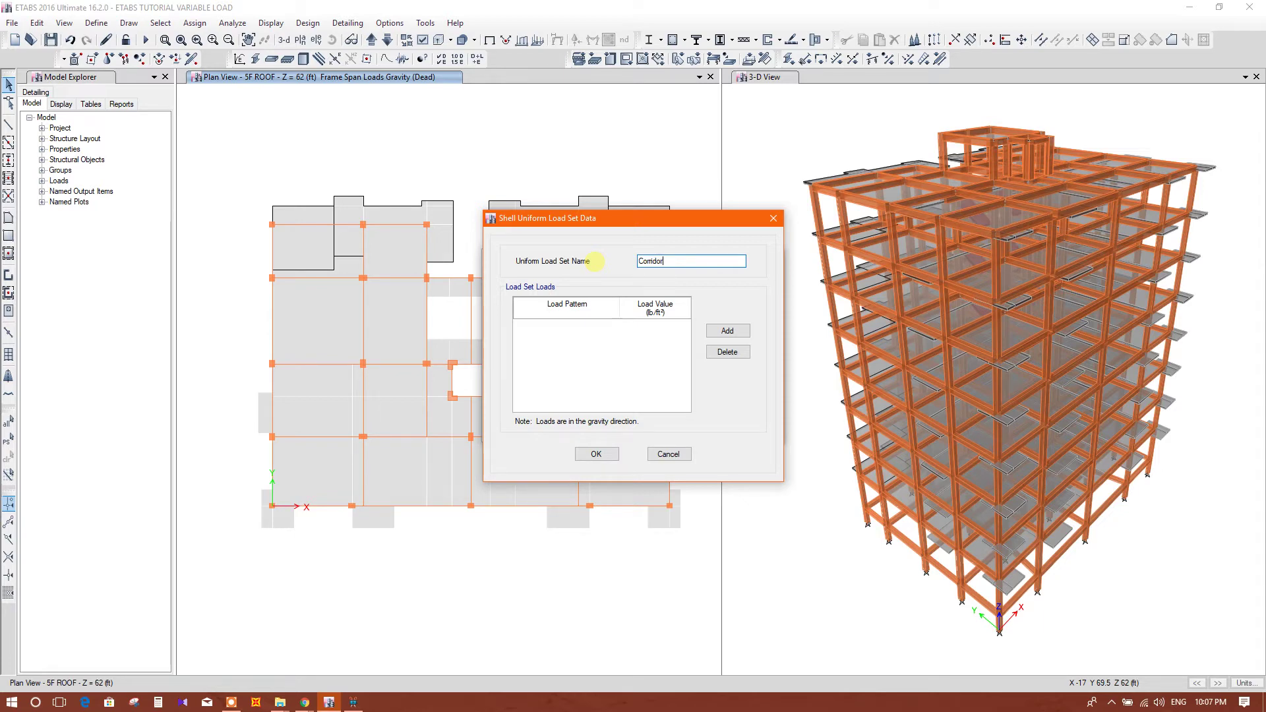
click(727, 331)
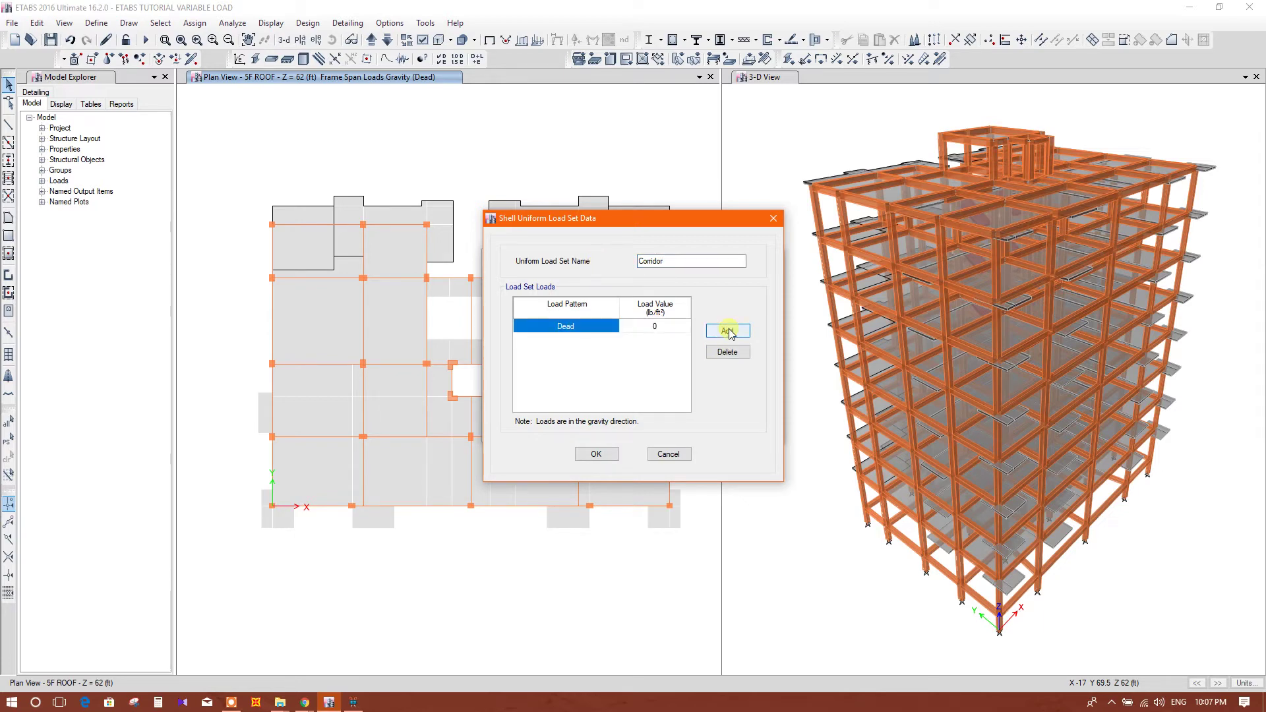
click(641, 329)
click(642, 326)
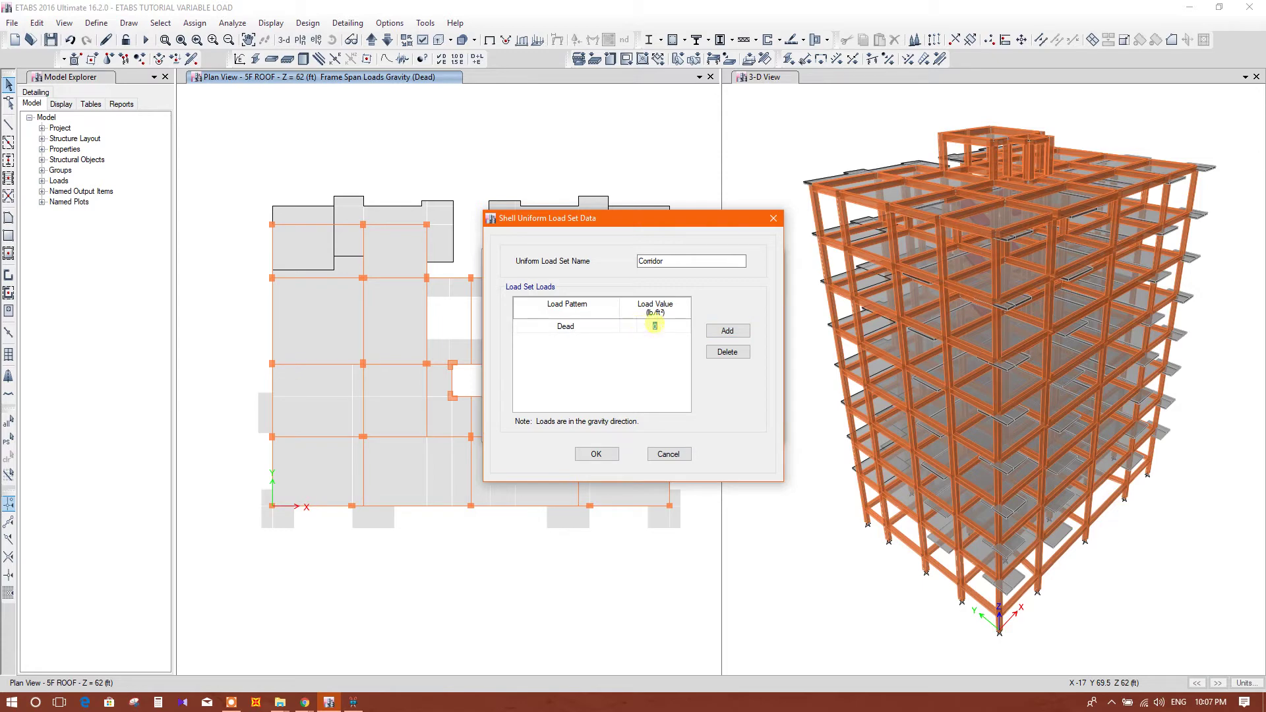
text(25)
Add a Live load row of 60 lb/ft² to the Corridor set.
click(727, 330)
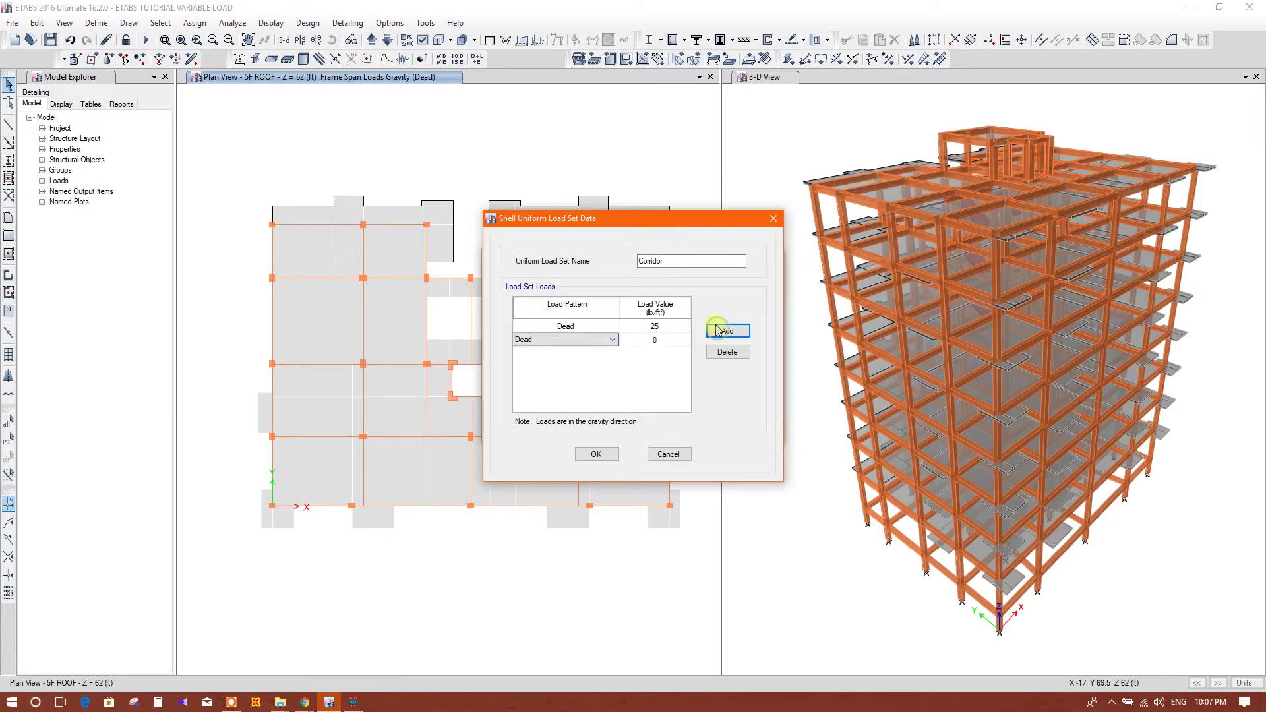
click(595, 340)
click(582, 360)
click(652, 340)
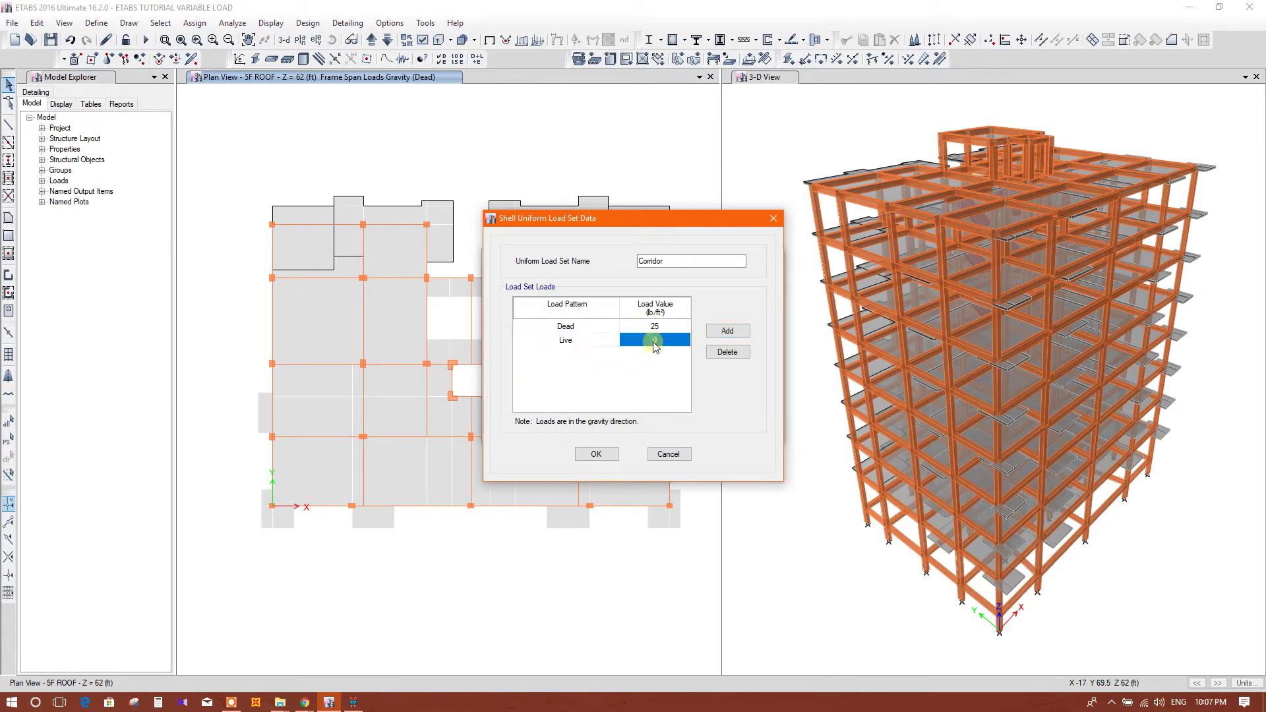
click(653, 340)
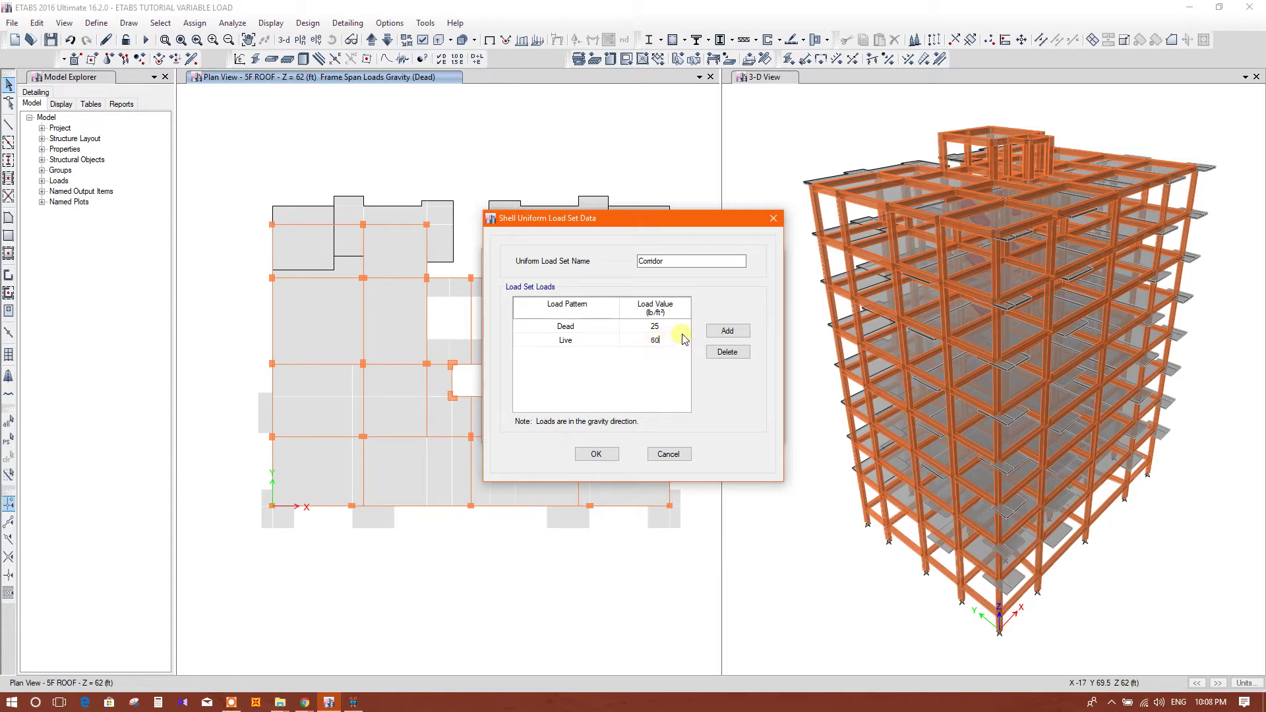
click(680, 263)
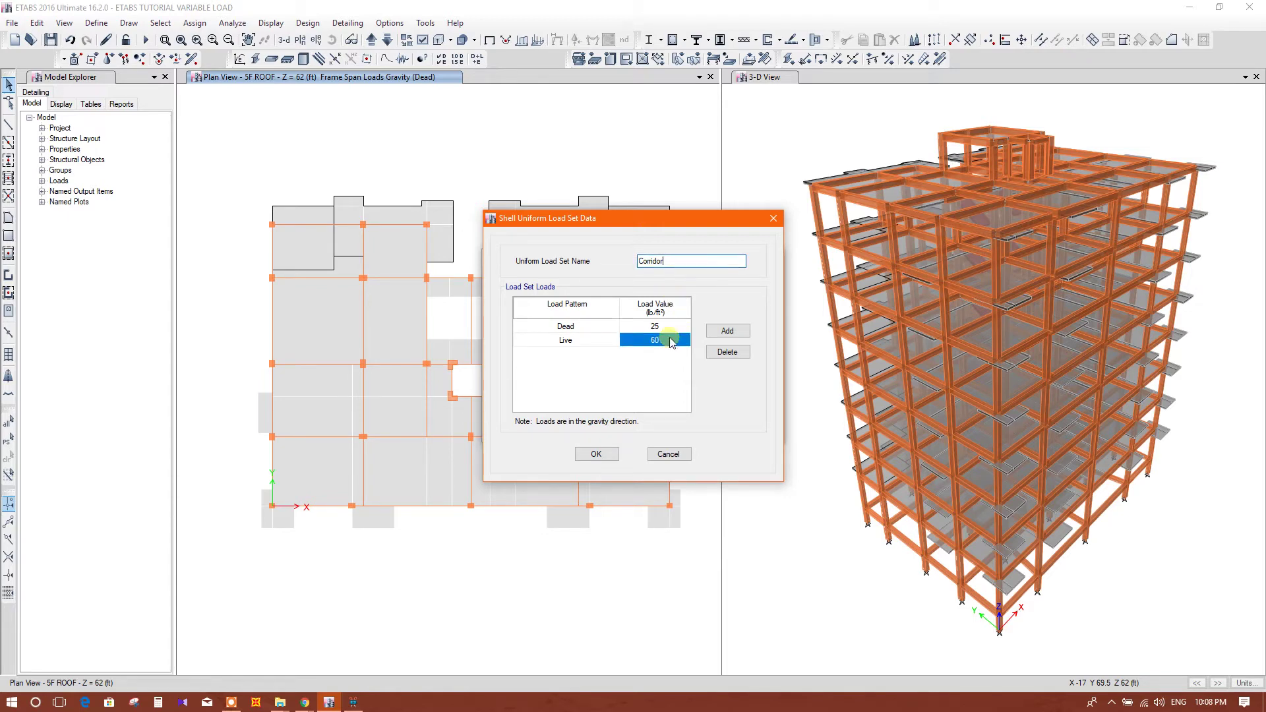
Reposition the load set window and recheck the Corridor Live value of 60.
click(663, 340)
click(668, 263)
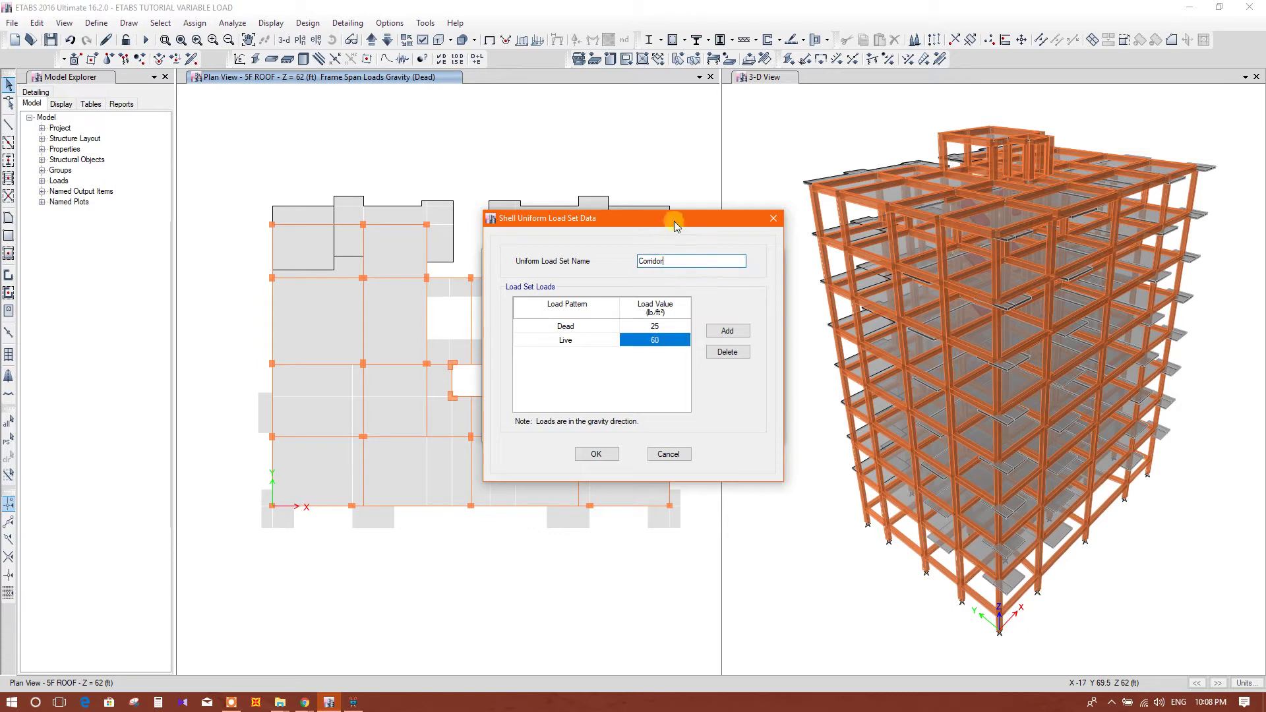
drag(670, 215, 699, 211)
double_click(692, 257)
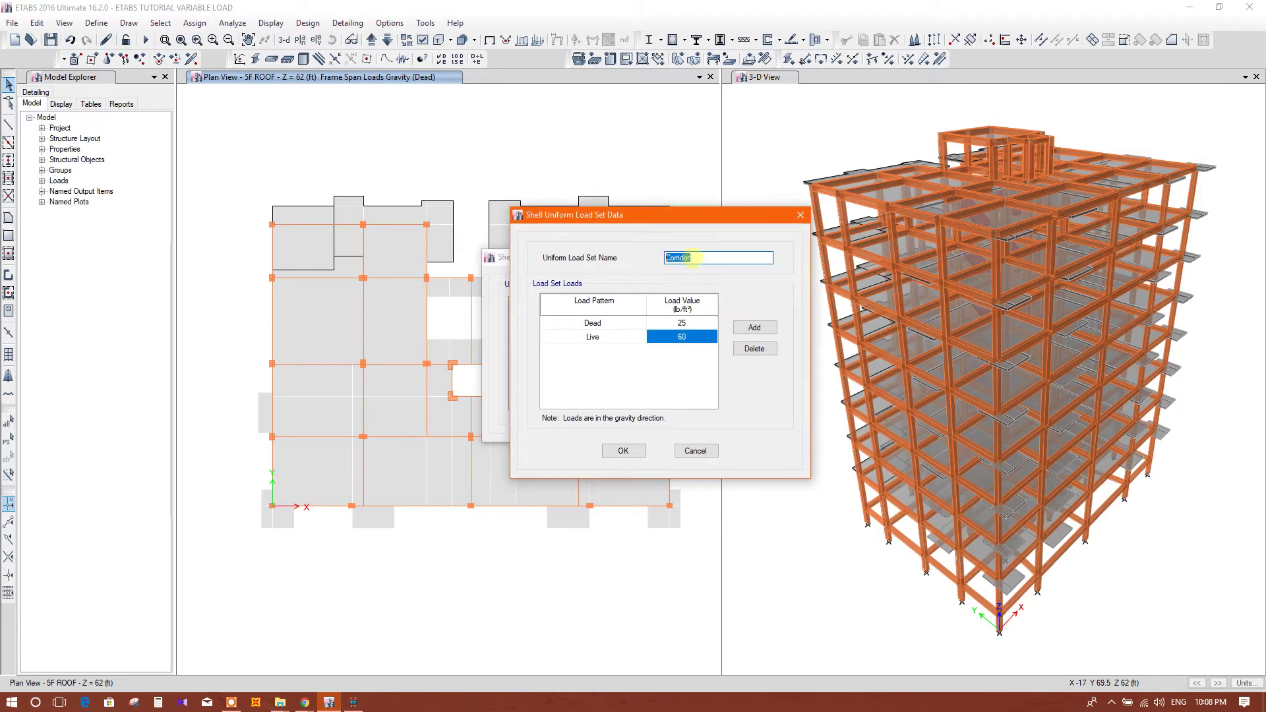
drag(700, 216, 705, 192)
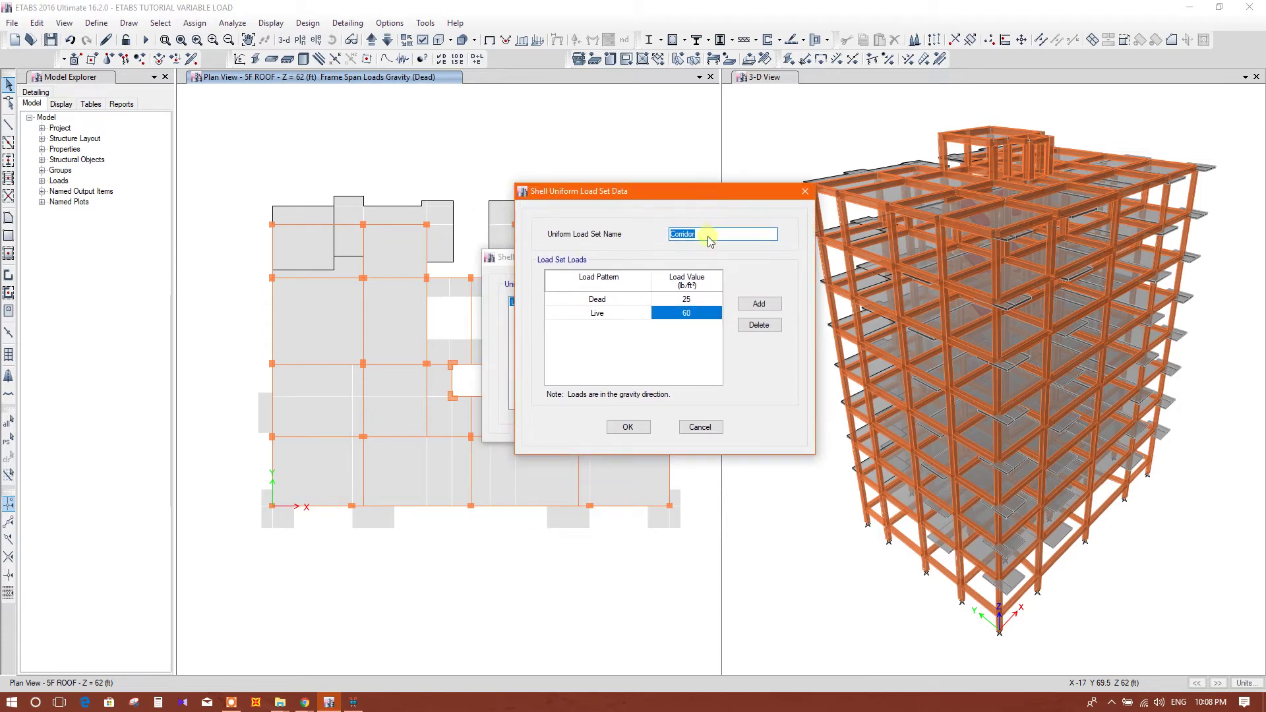
click(711, 235)
drag(710, 191, 732, 224)
click(724, 345)
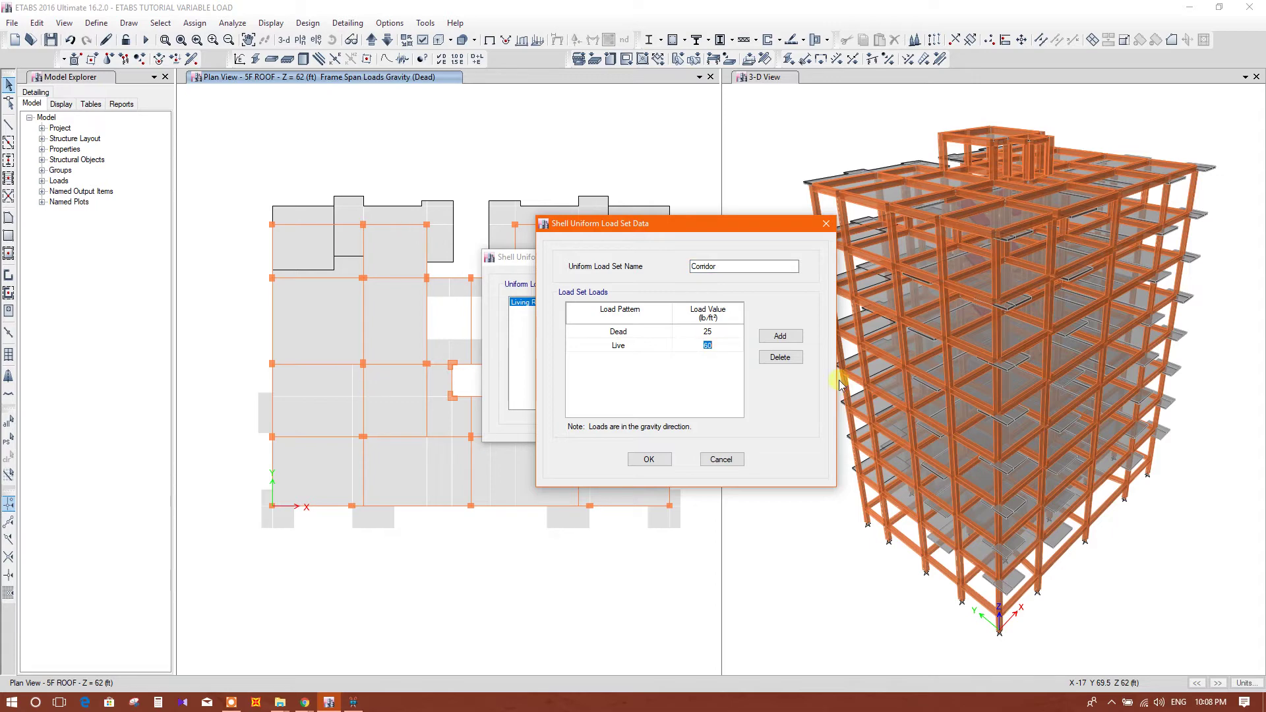
click(724, 263)
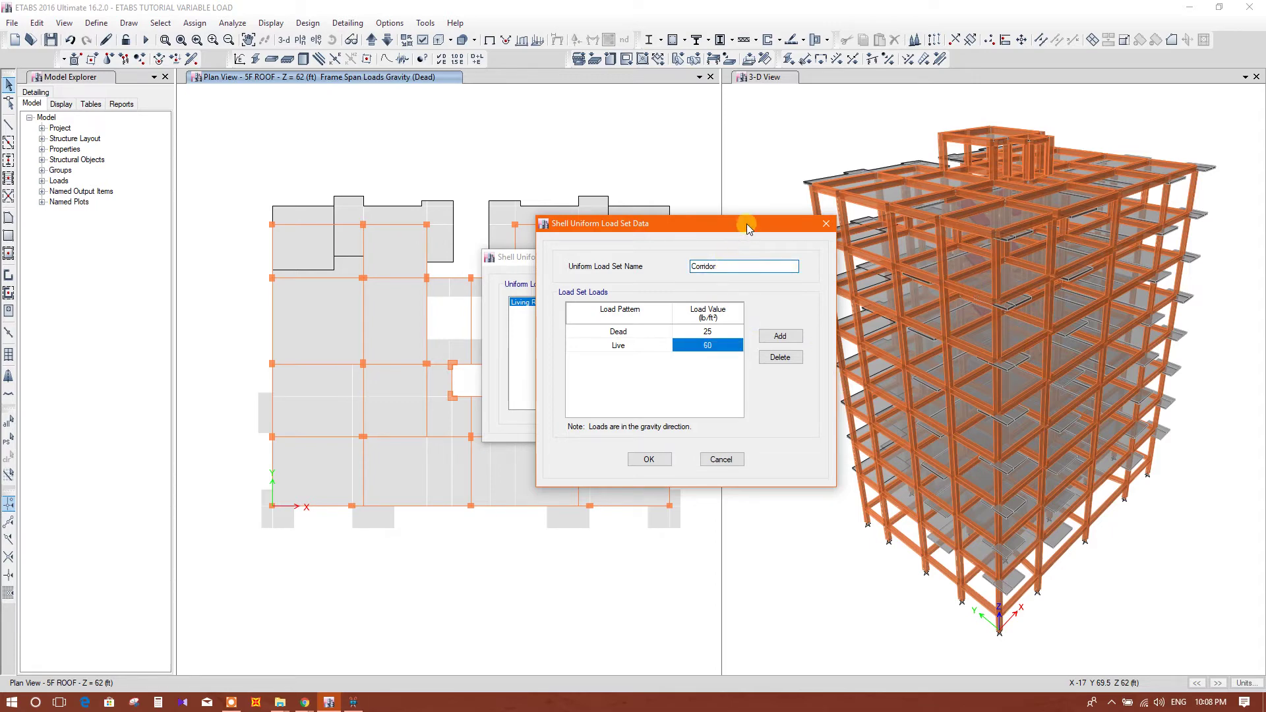
drag(747, 224, 766, 221)
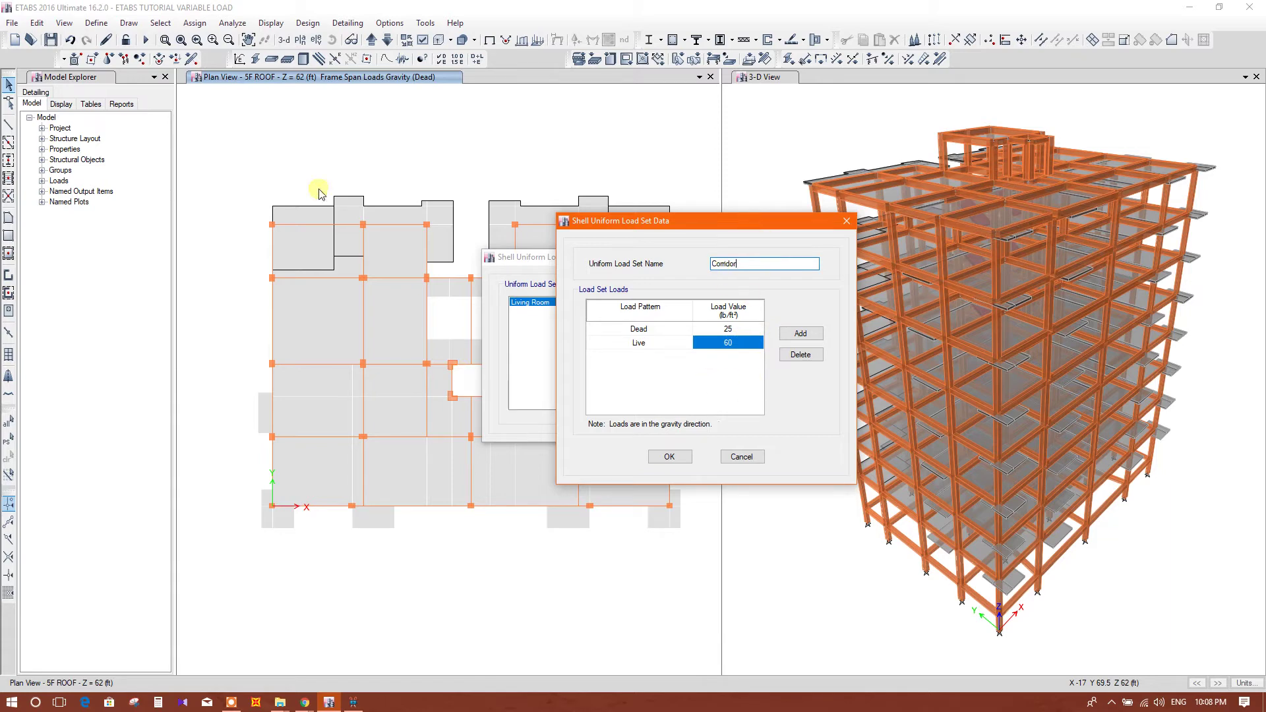
click(728, 342)
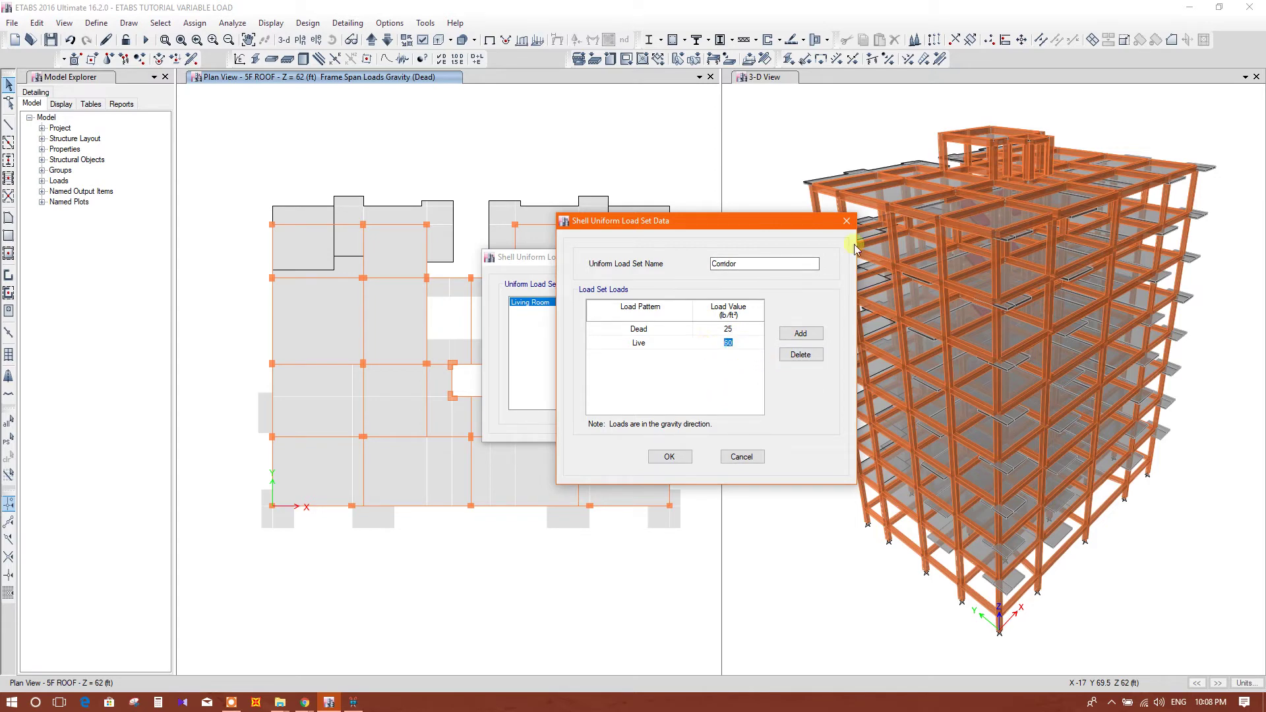
Save the Corridor set and start a new load set for Office Room.
click(666, 458)
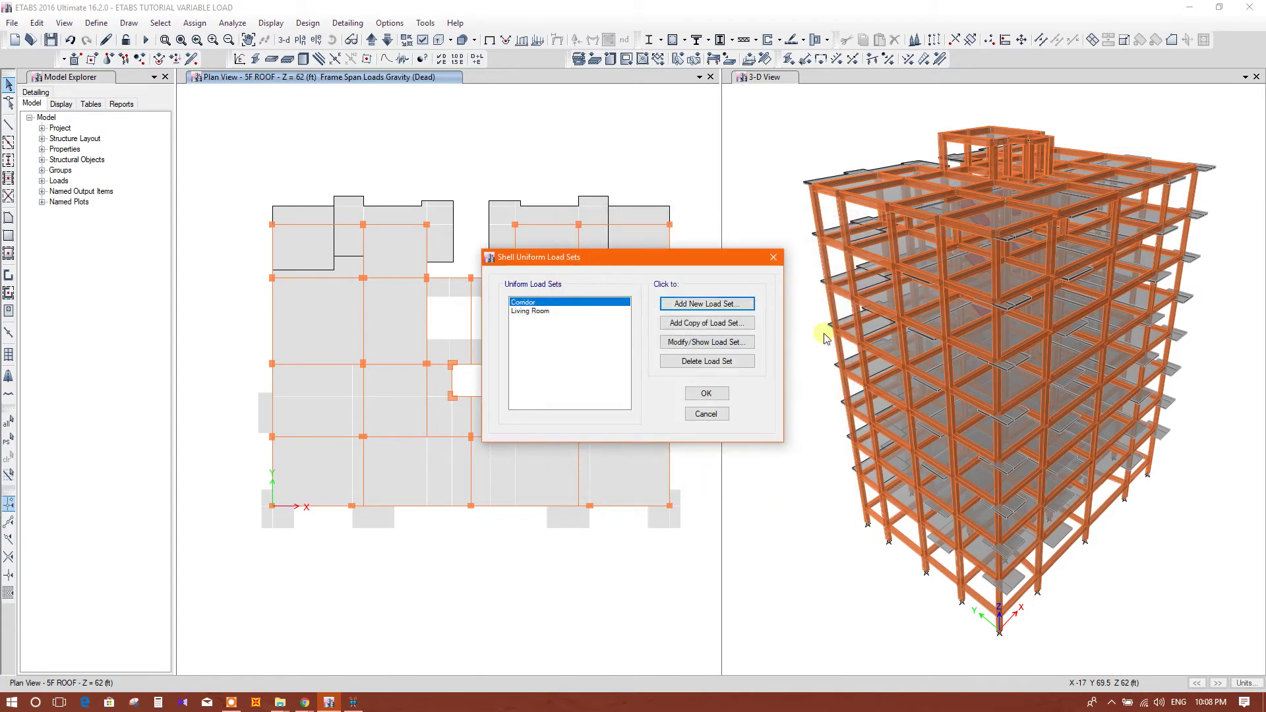
click(707, 304)
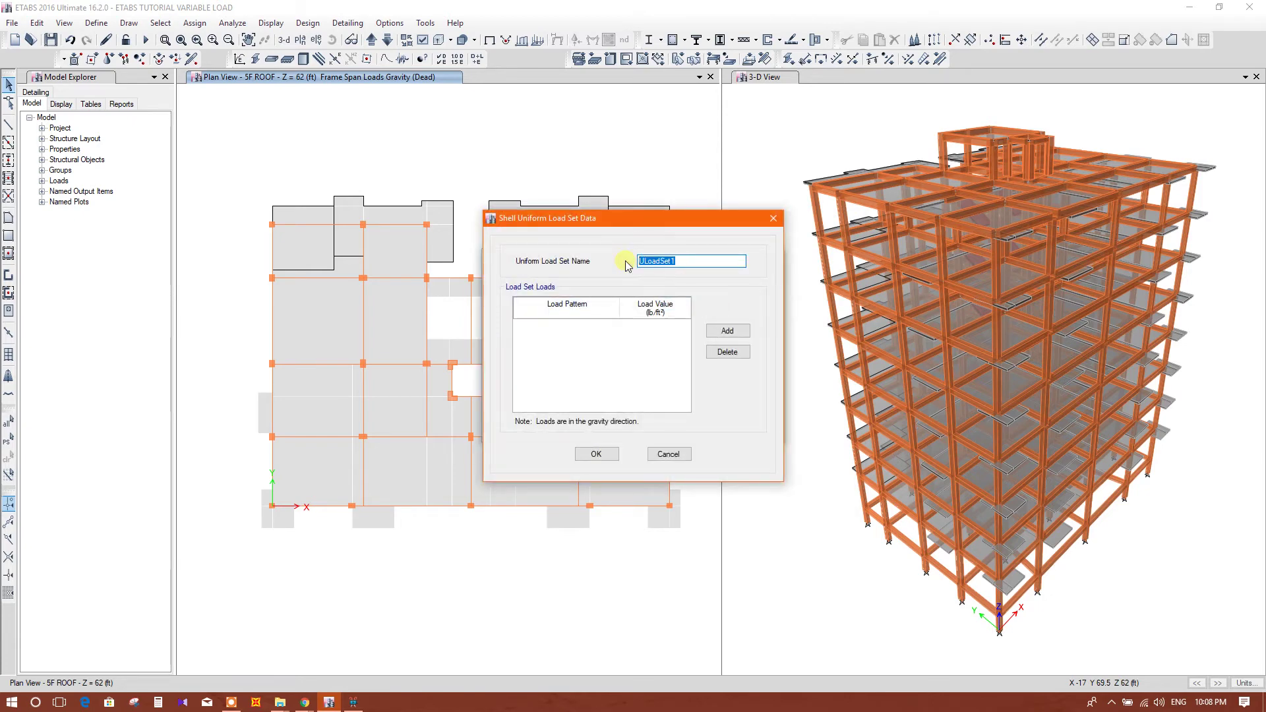
text(C)
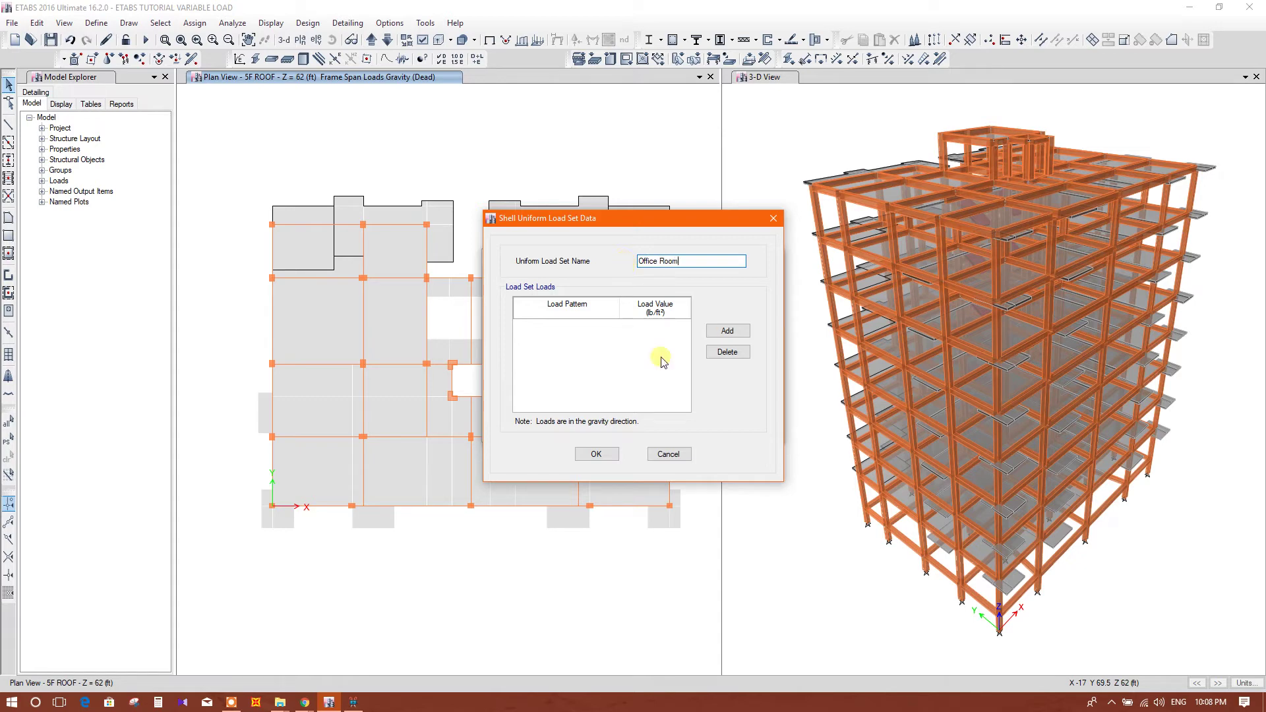
Give the Office Room set Dead 25 and Live 80 lb/ft² rows, and confirm it.
click(728, 330)
click(654, 328)
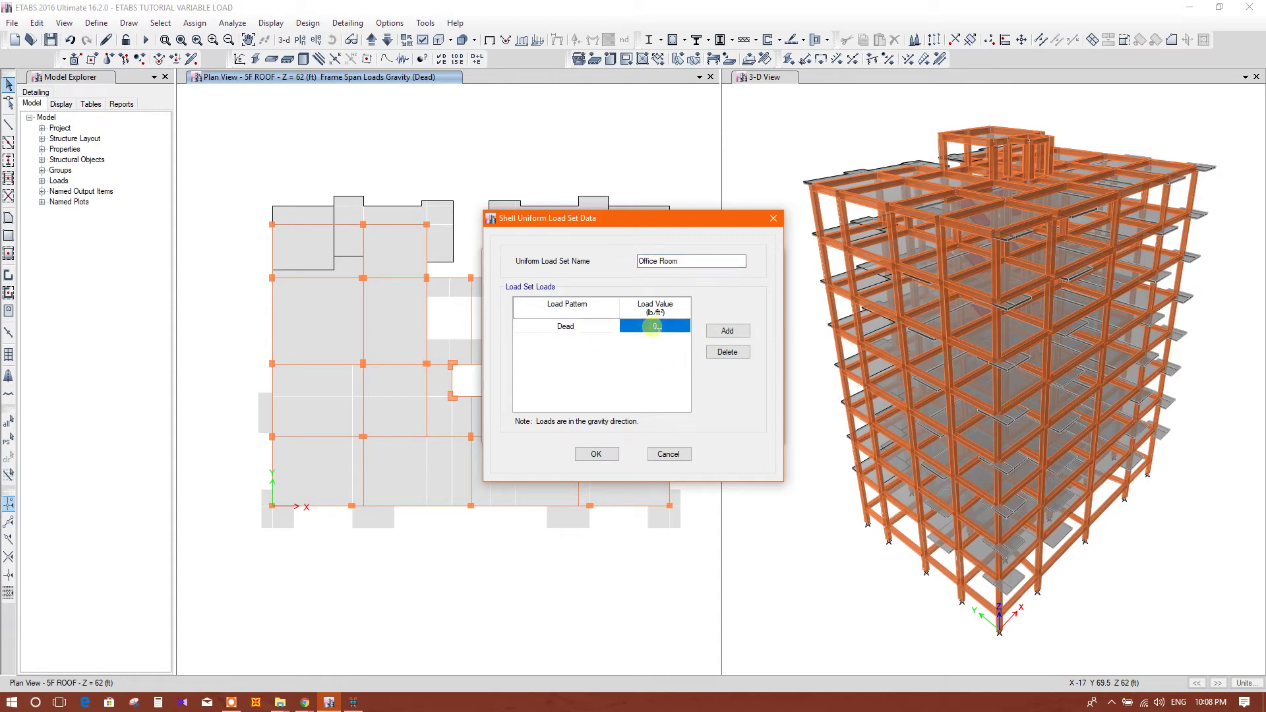
text(25)
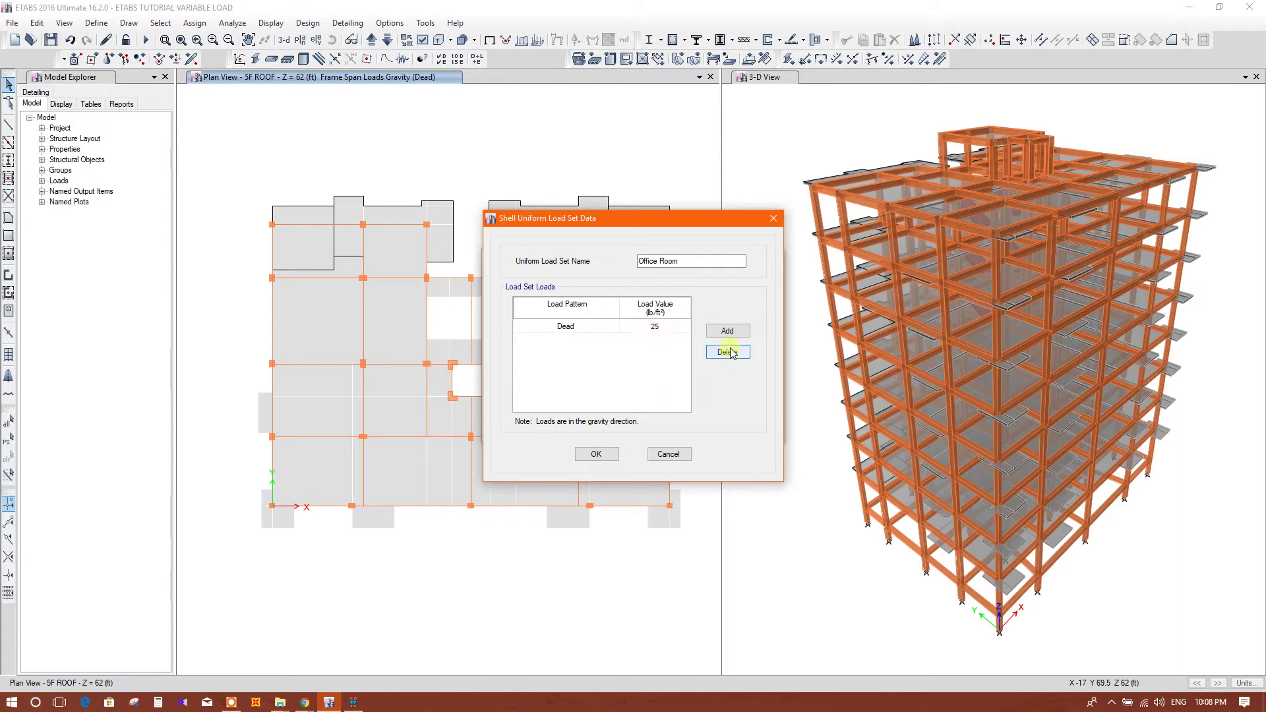
click(727, 330)
click(596, 341)
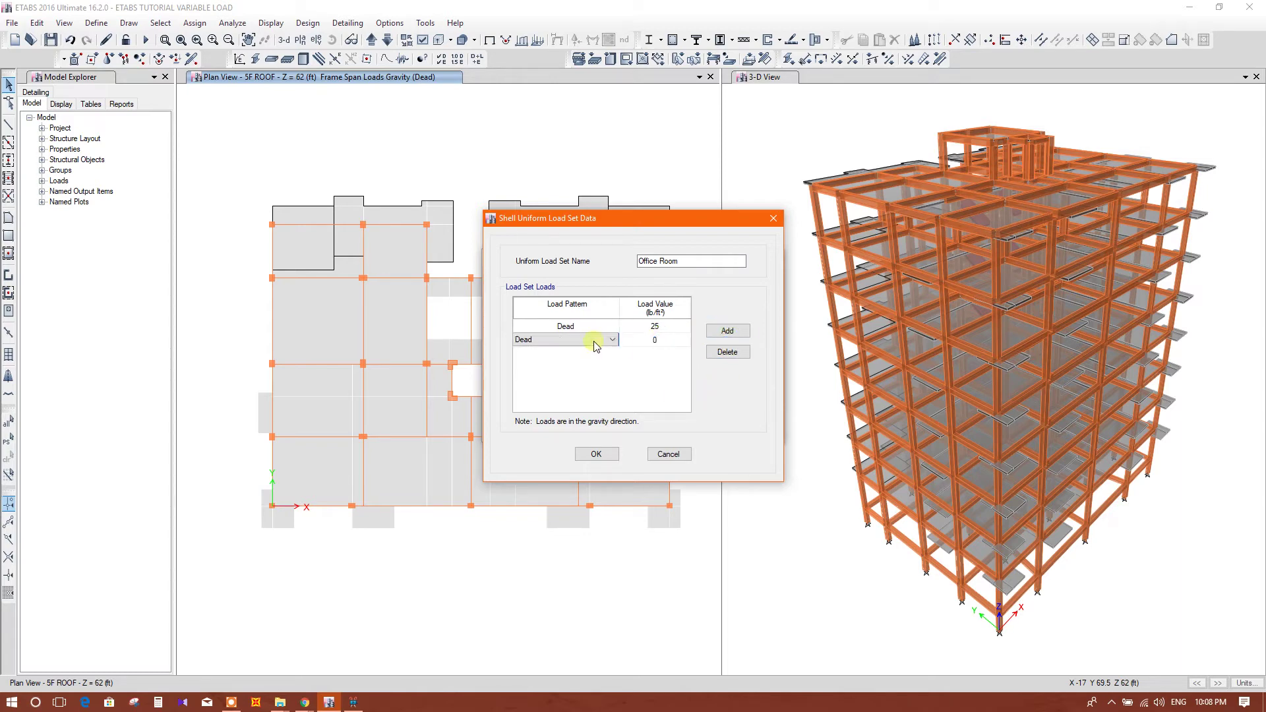
click(596, 343)
click(577, 356)
click(655, 340)
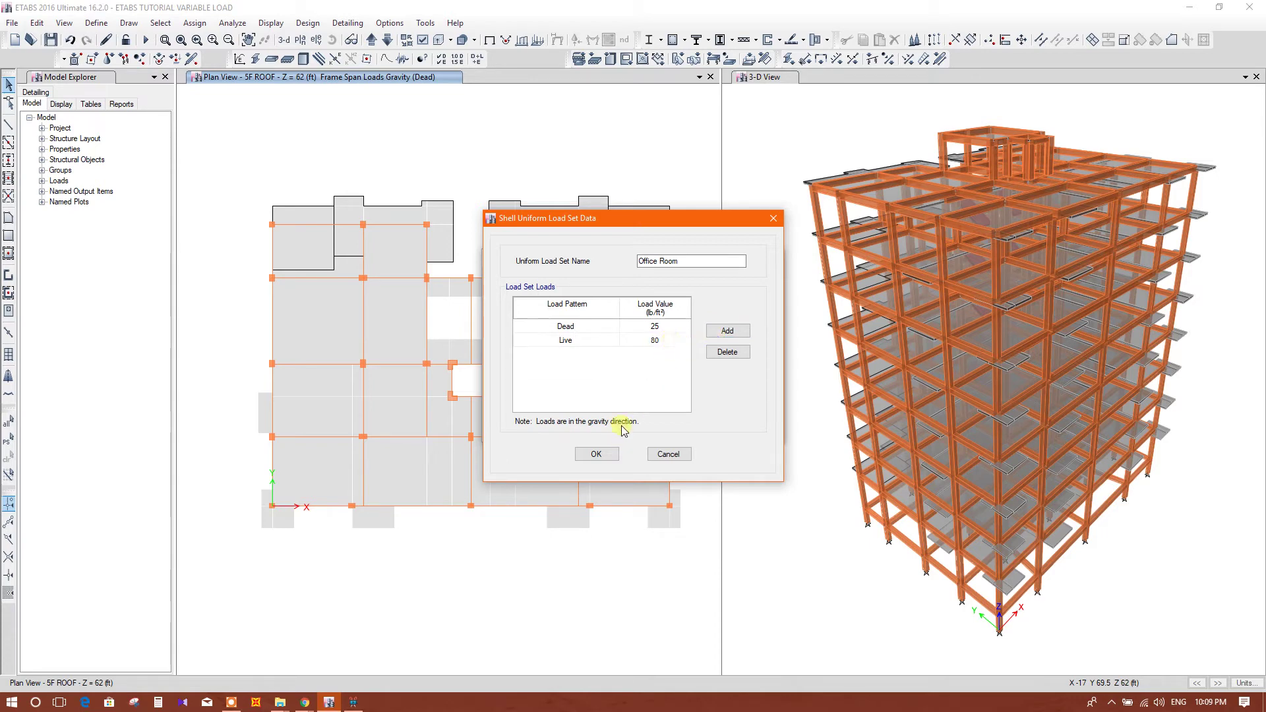
click(595, 454)
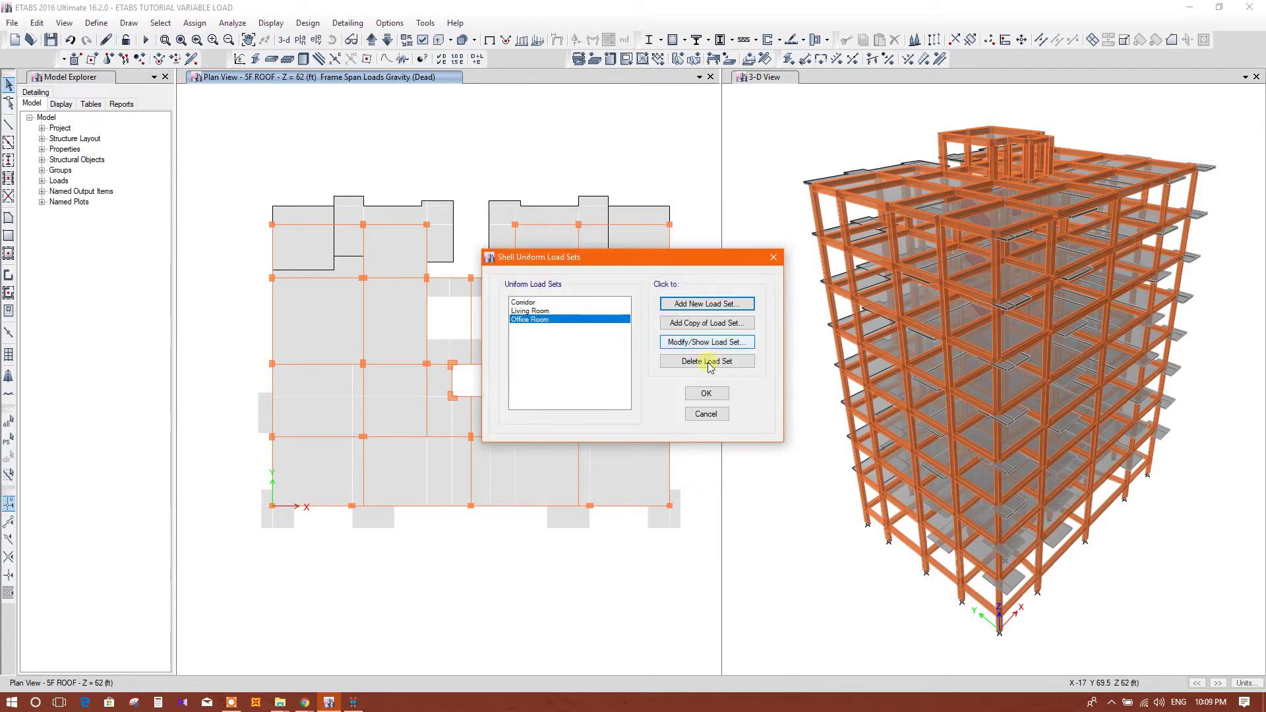
Start a new load set named Shop with a Dead load of 25.
click(706, 304)
double_click(686, 262)
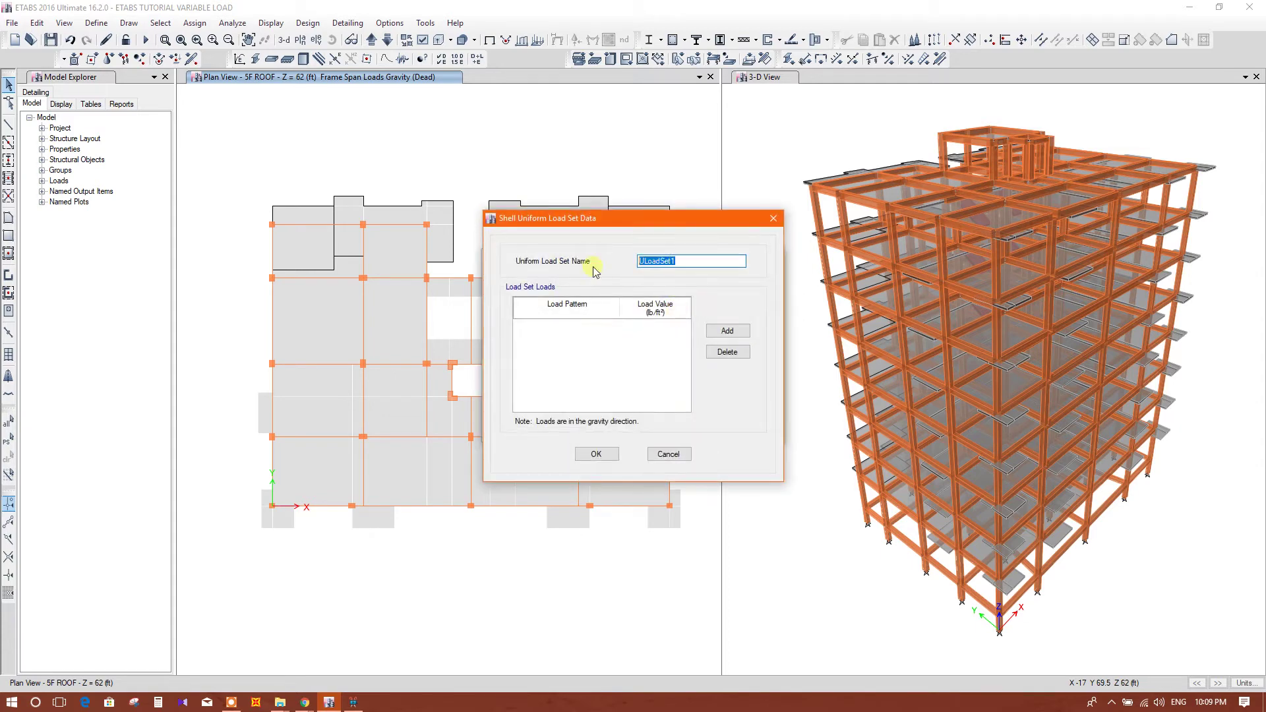
text(Shop)
click(727, 331)
click(597, 325)
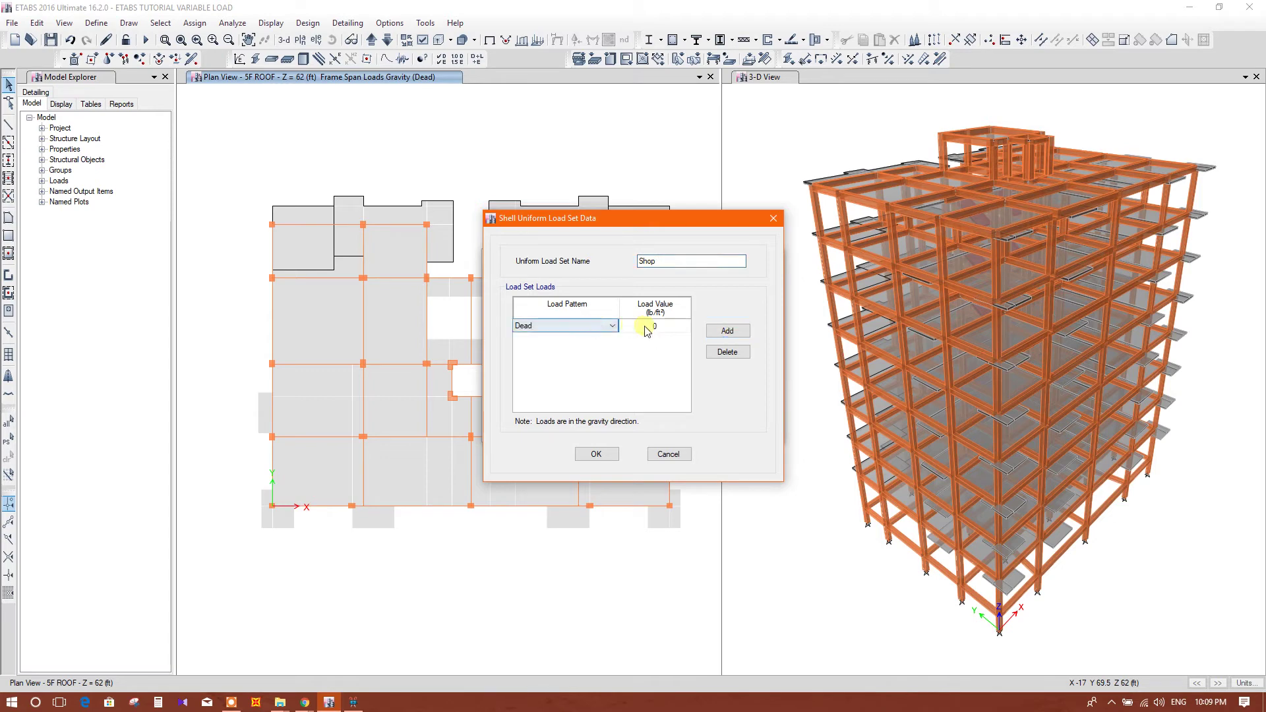
click(645, 326)
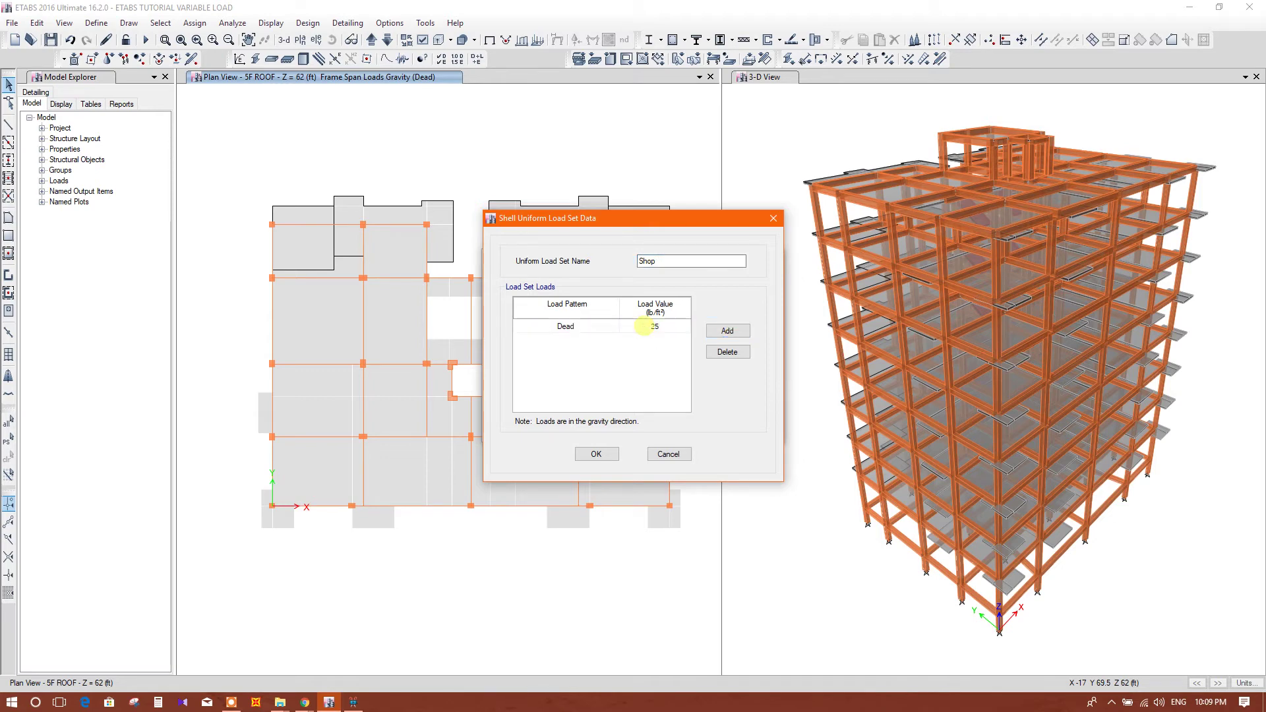
text(25)
Add a Live load of 100 to Shop, confirm it and close the load sets manager.
click(727, 330)
click(560, 339)
click(561, 339)
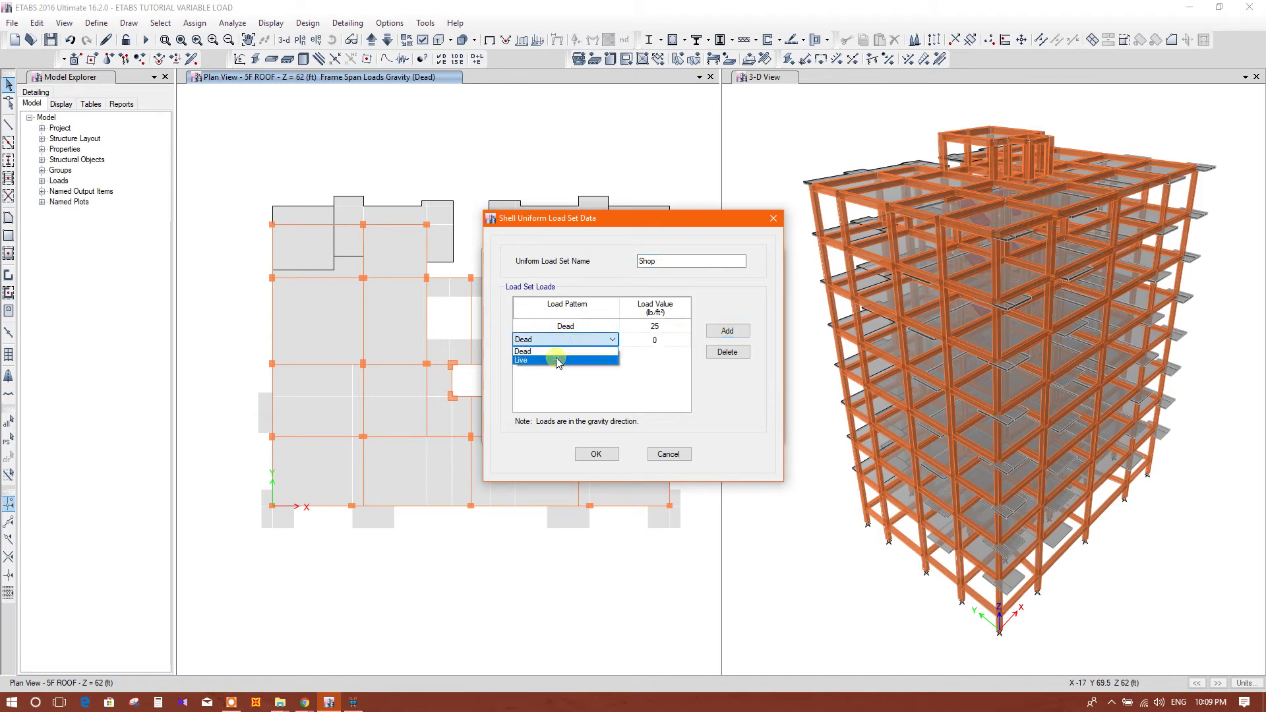
click(558, 360)
click(655, 340)
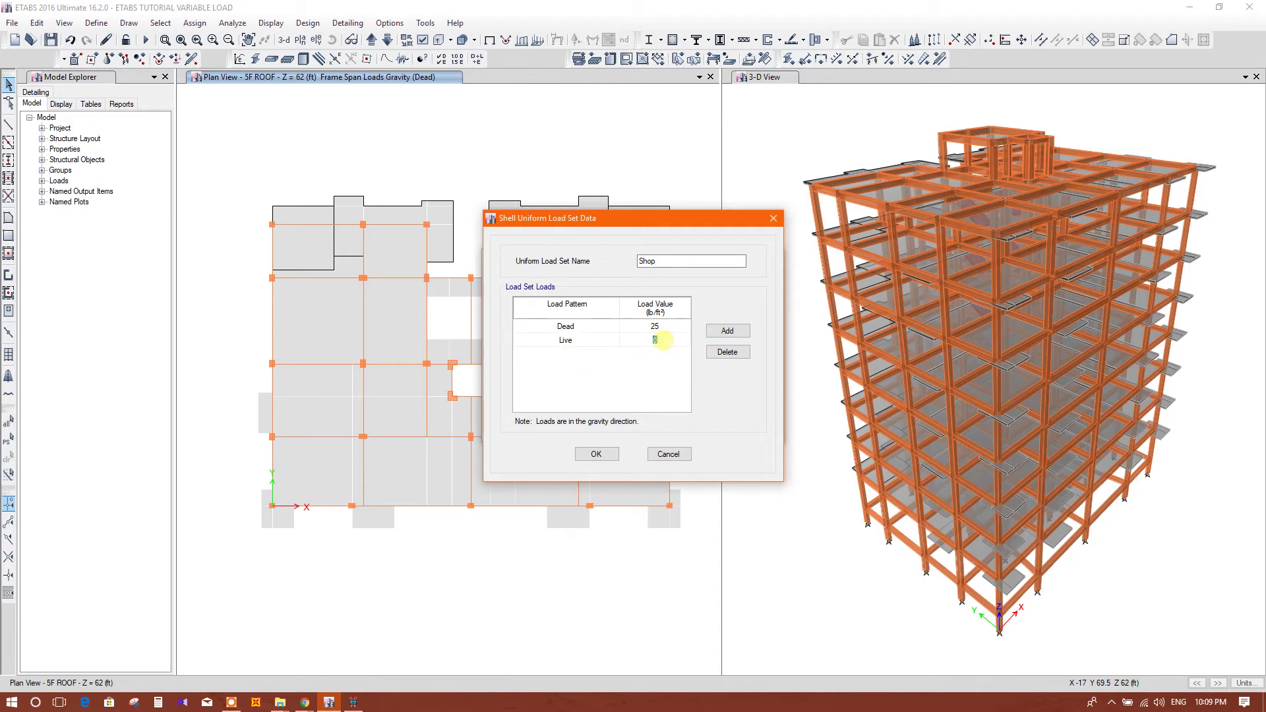
text(100)
click(596, 454)
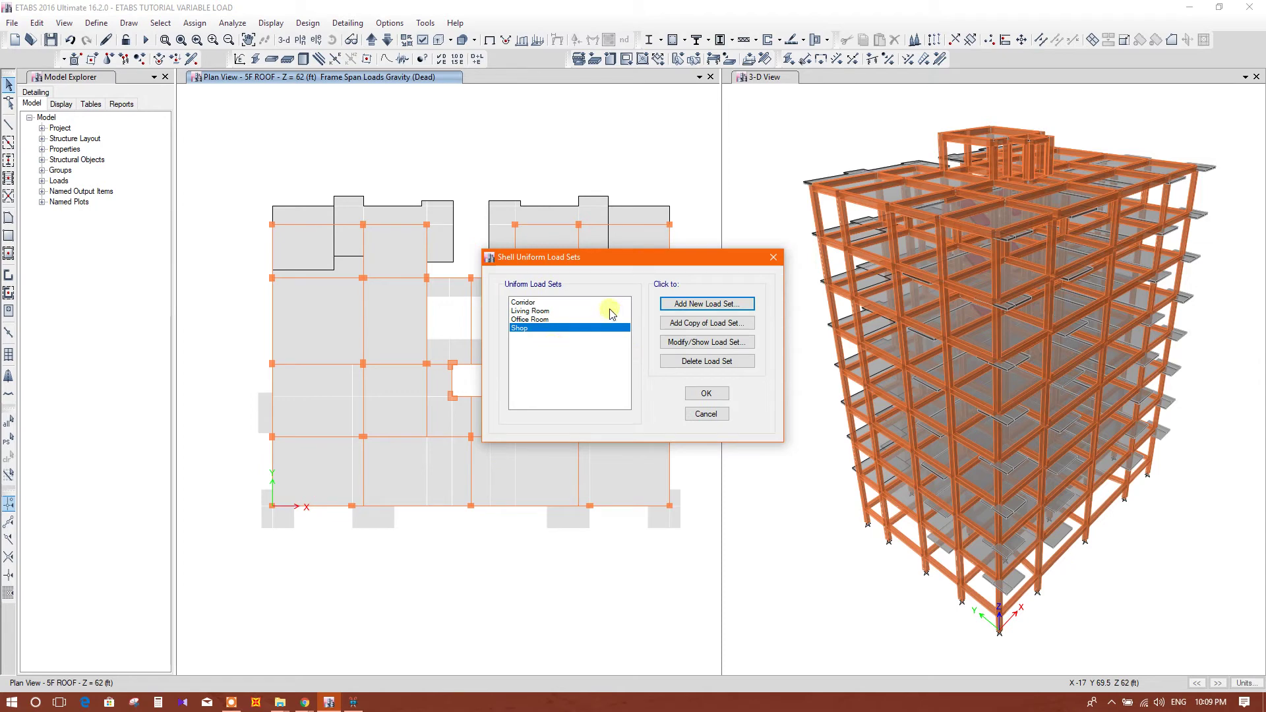
drag(661, 258, 758, 206)
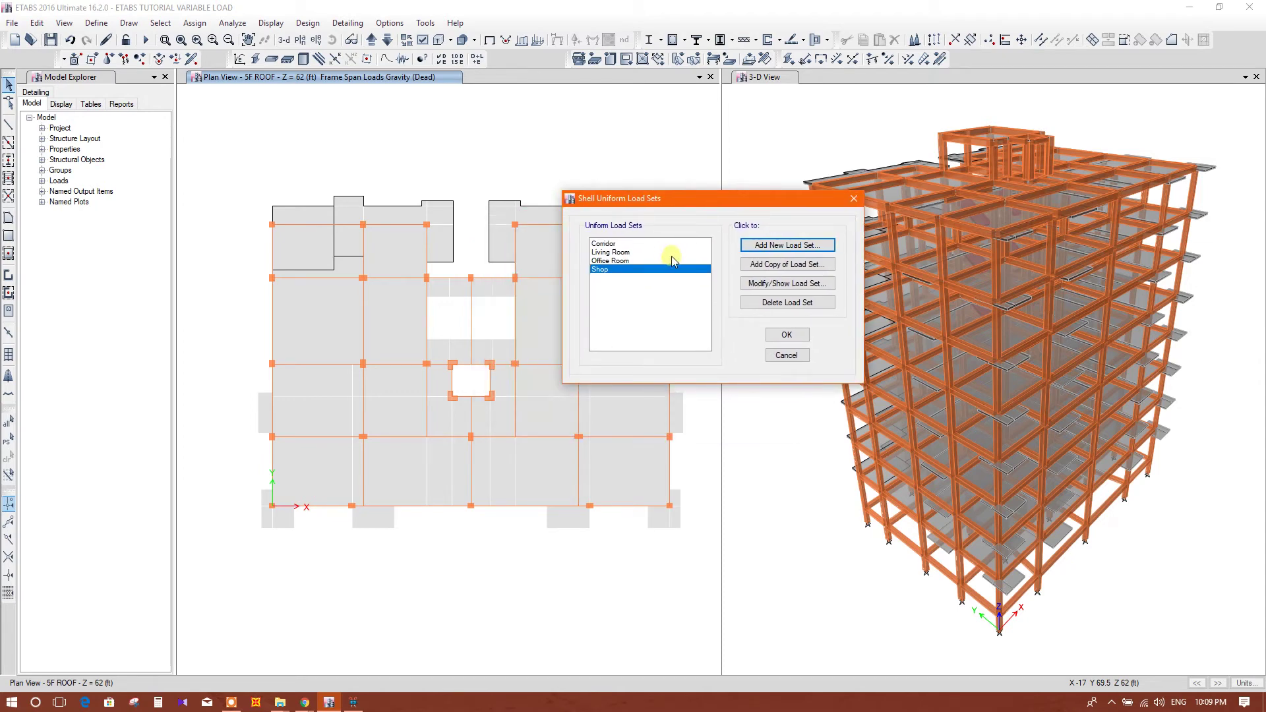
click(785, 338)
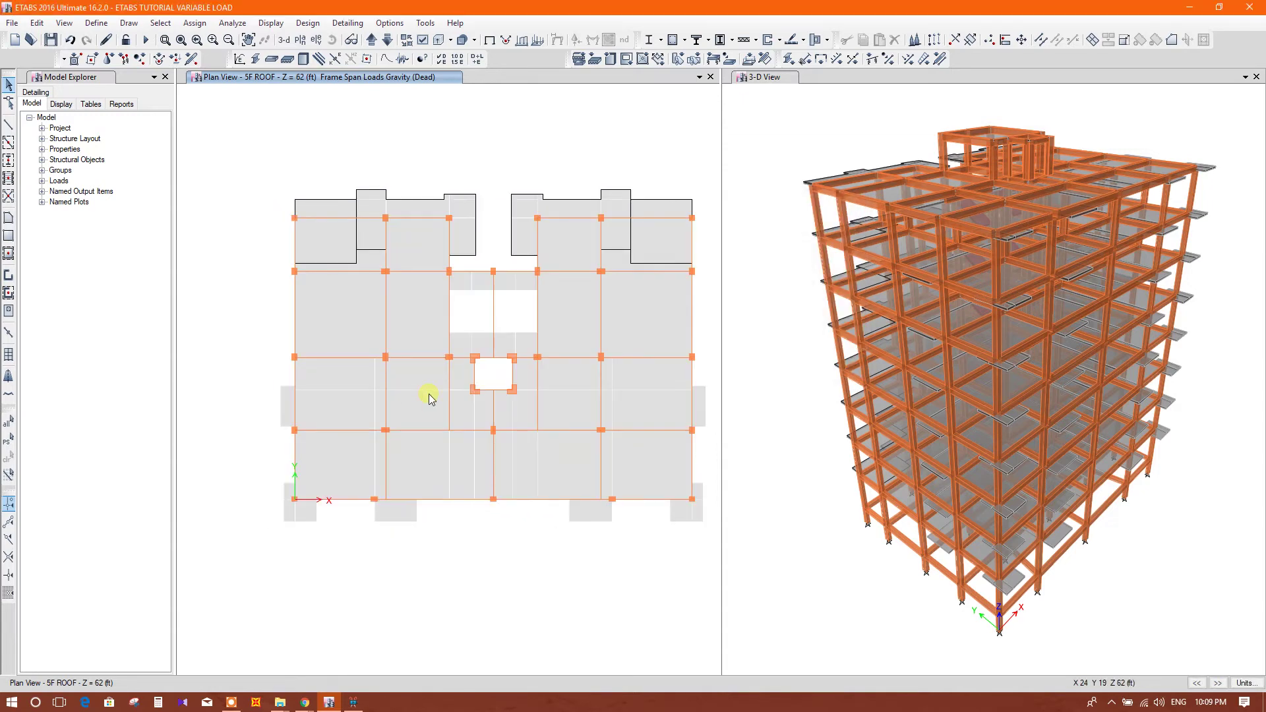
Select the slab panels below and beside the central opening on 5F ROOF.
click(497, 414)
click(484, 414)
click(467, 414)
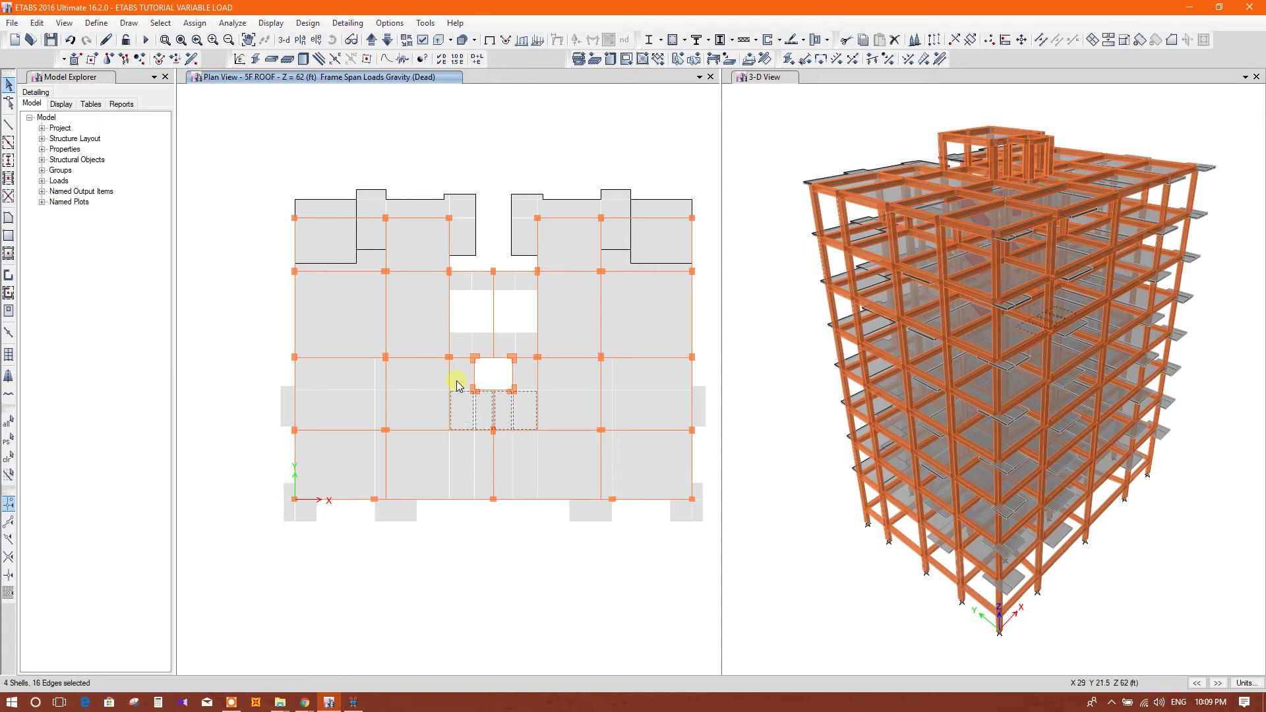
click(455, 372)
Add the panel right of the opening, then preview and dismiss the uniform shell load dialog.
click(529, 381)
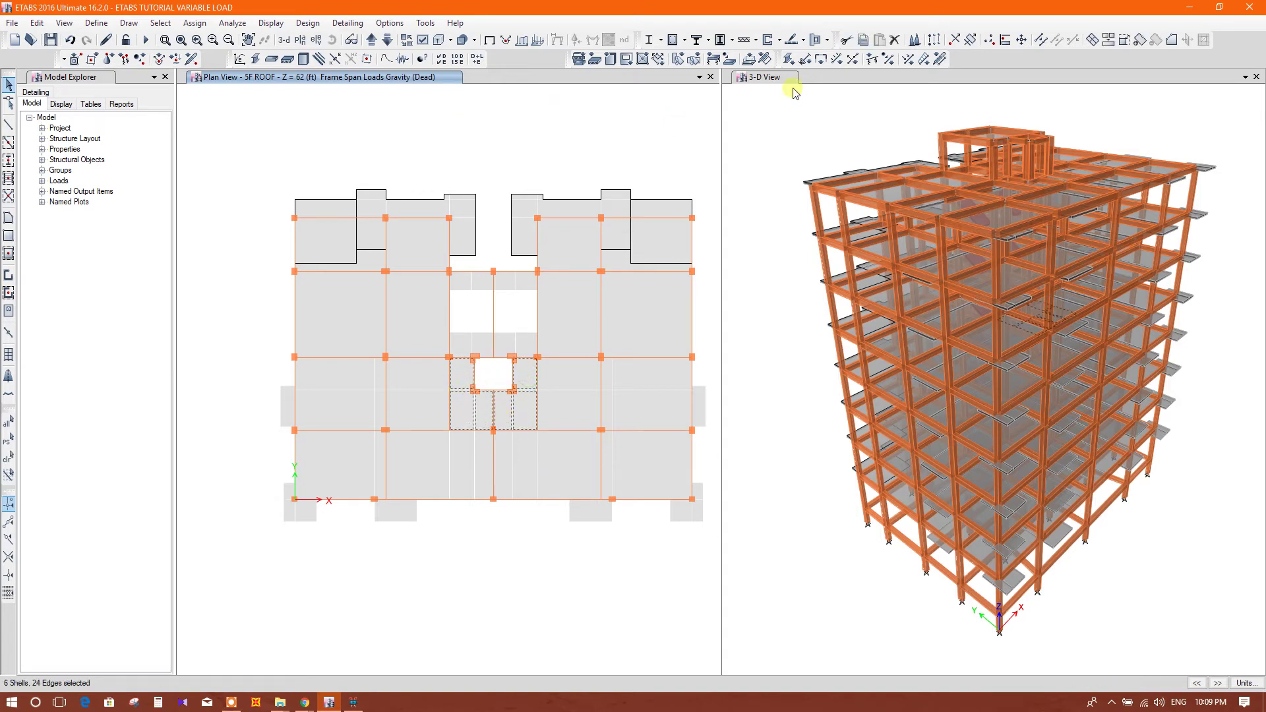
click(749, 58)
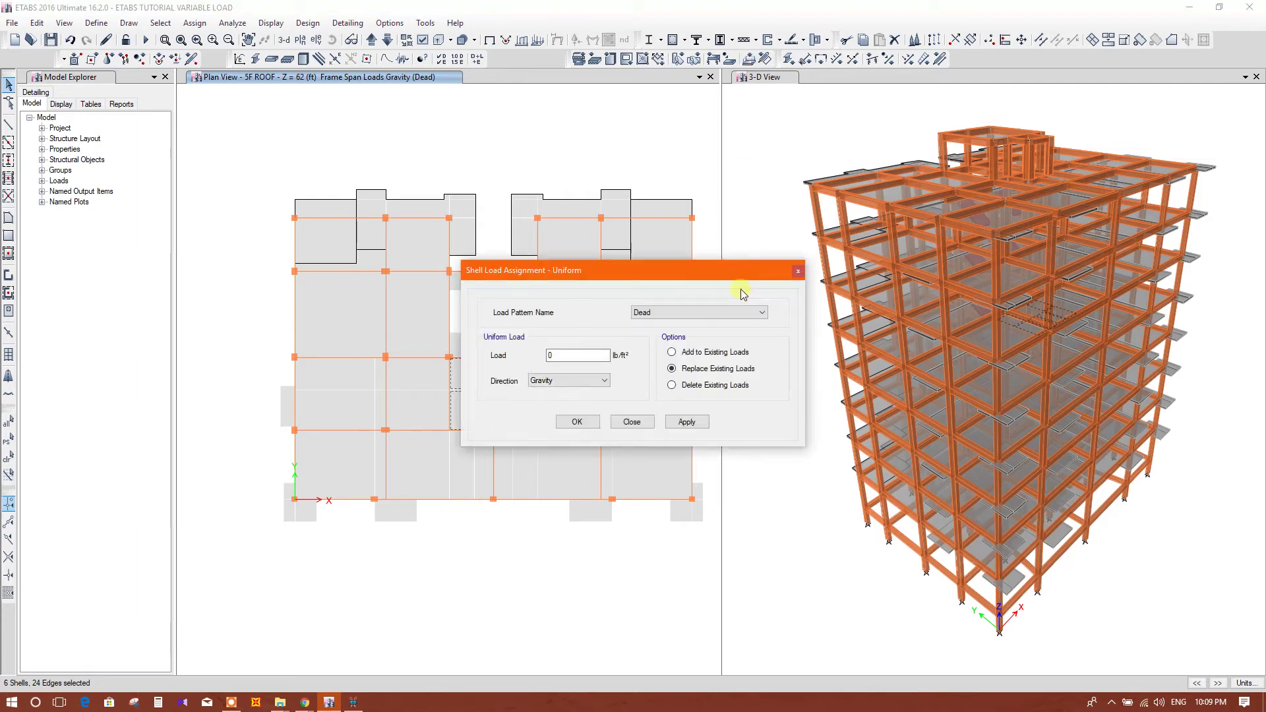
click(668, 317)
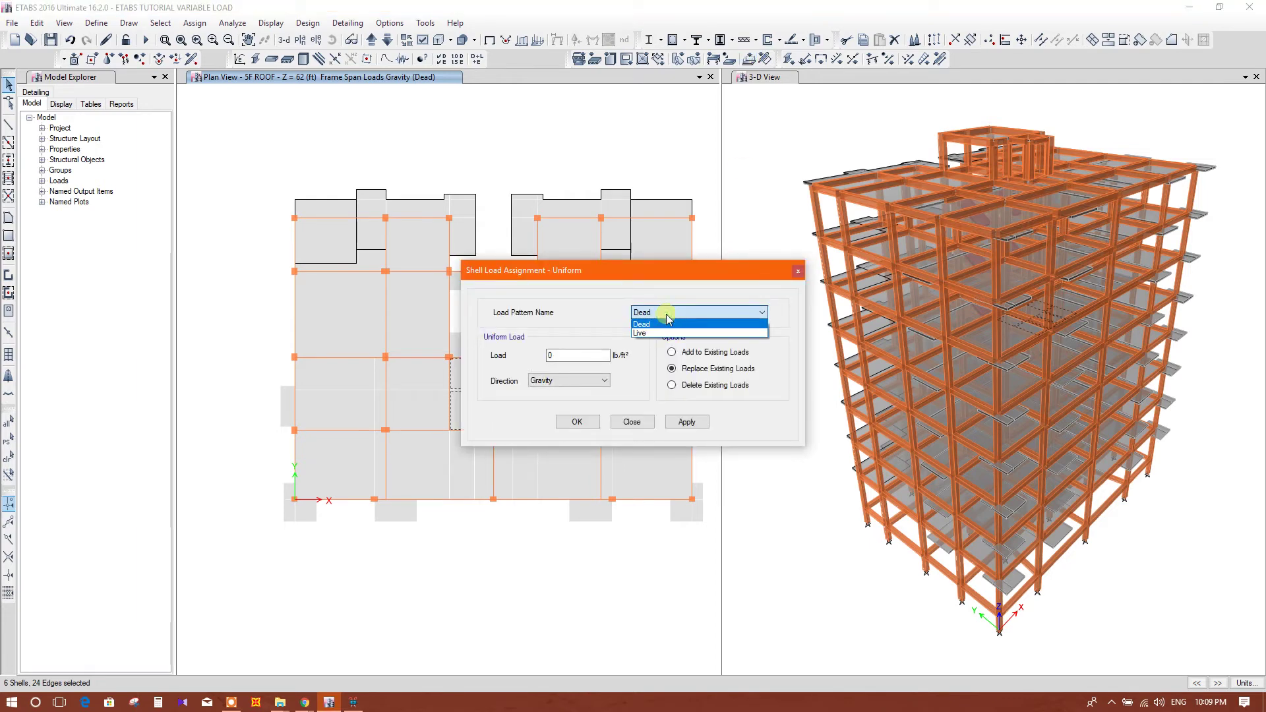
click(651, 429)
click(634, 420)
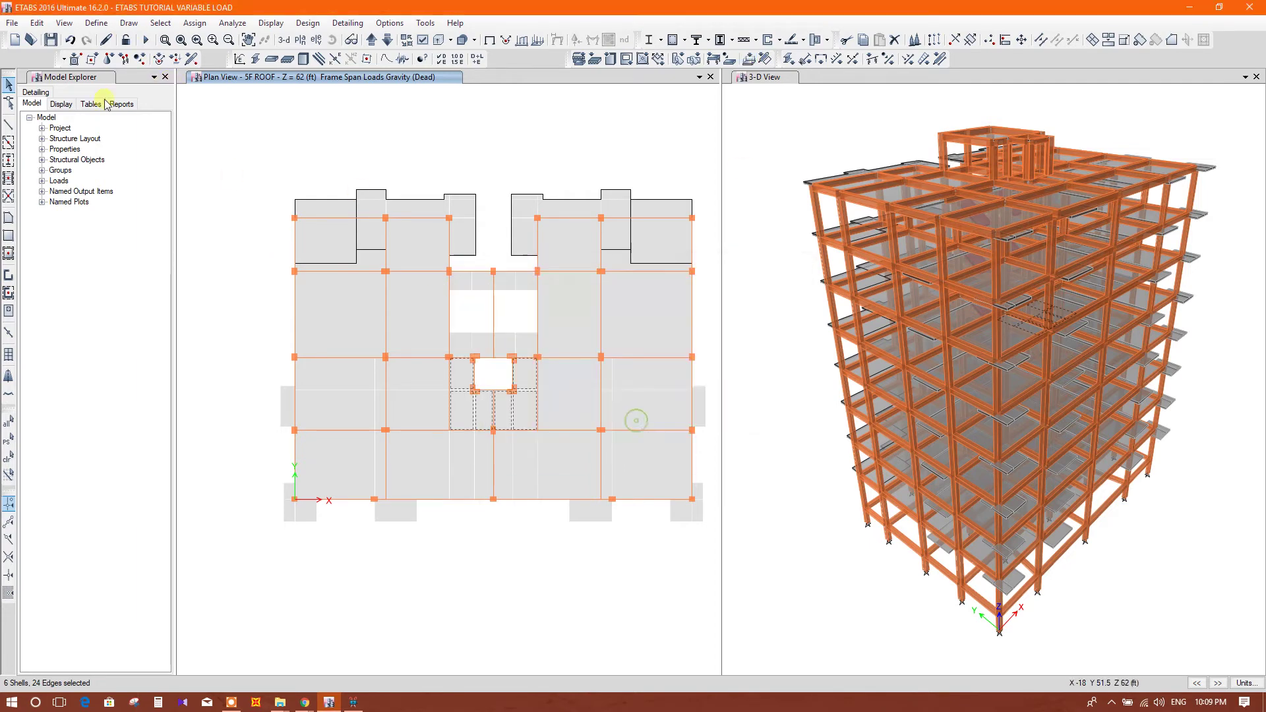
click(194, 22)
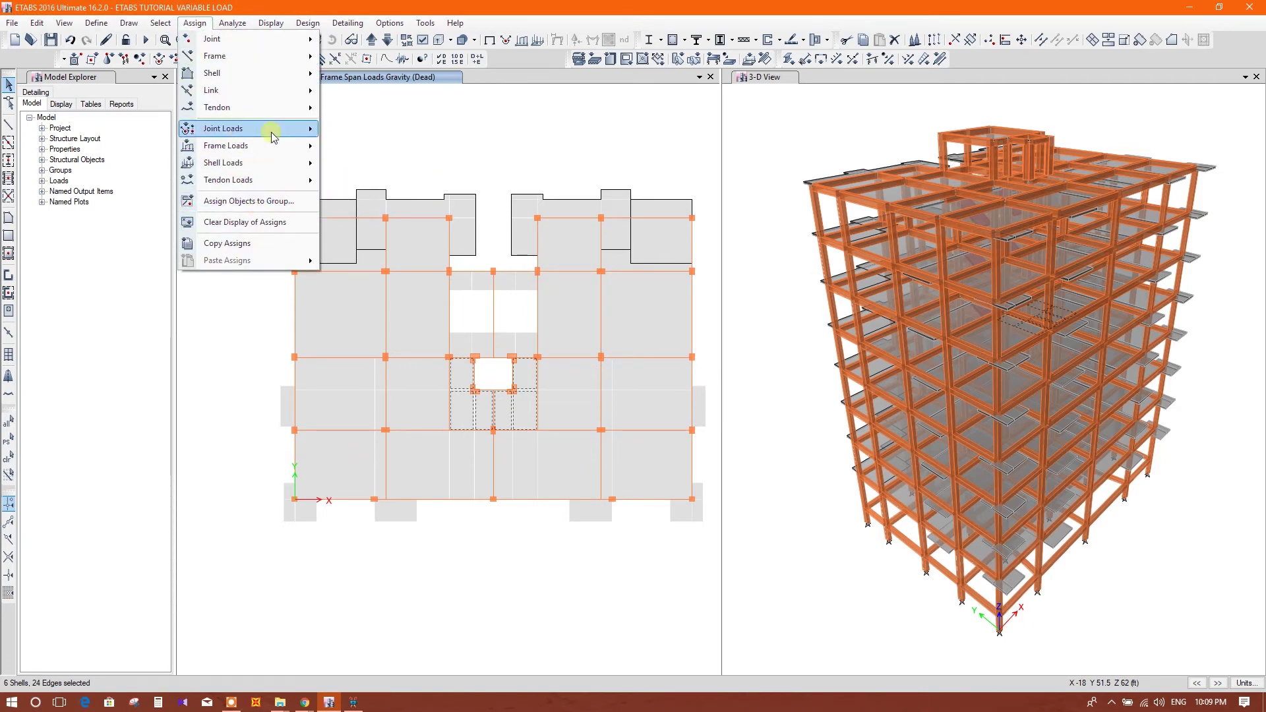
Assign the Corridor load set to the six panels around the central opening.
mouse_move(268, 162)
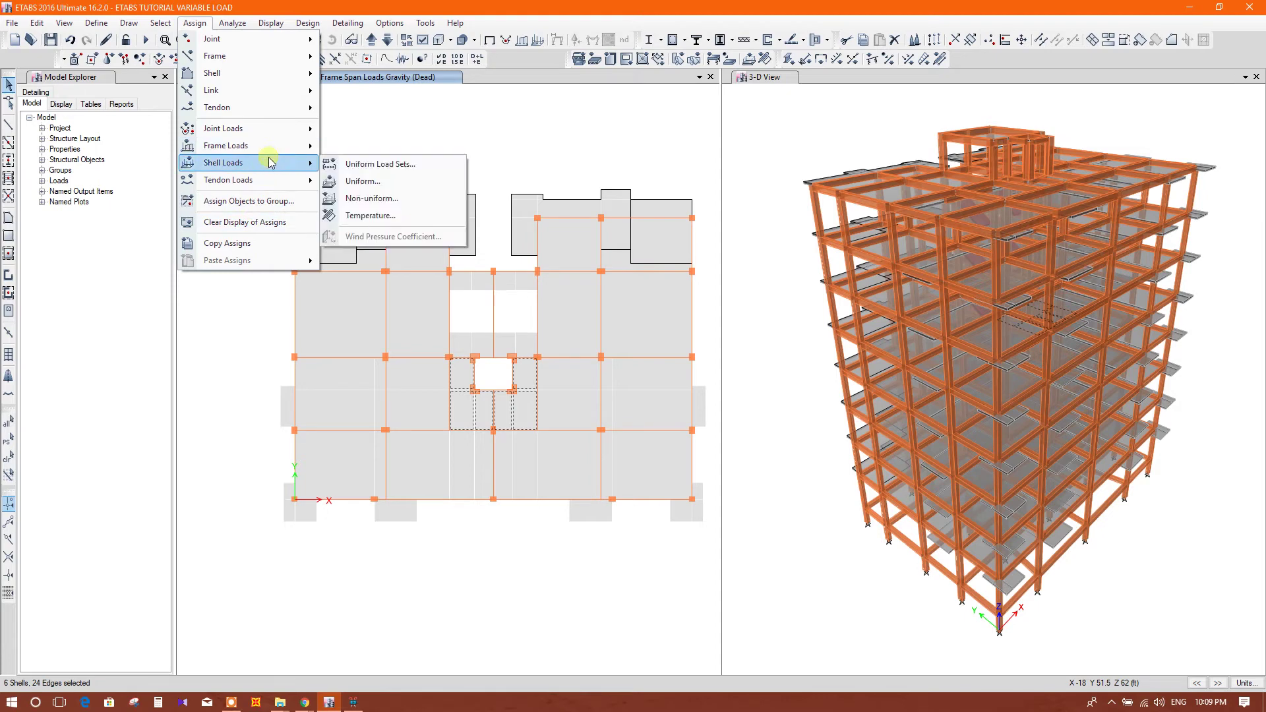
click(381, 165)
drag(640, 200, 845, 191)
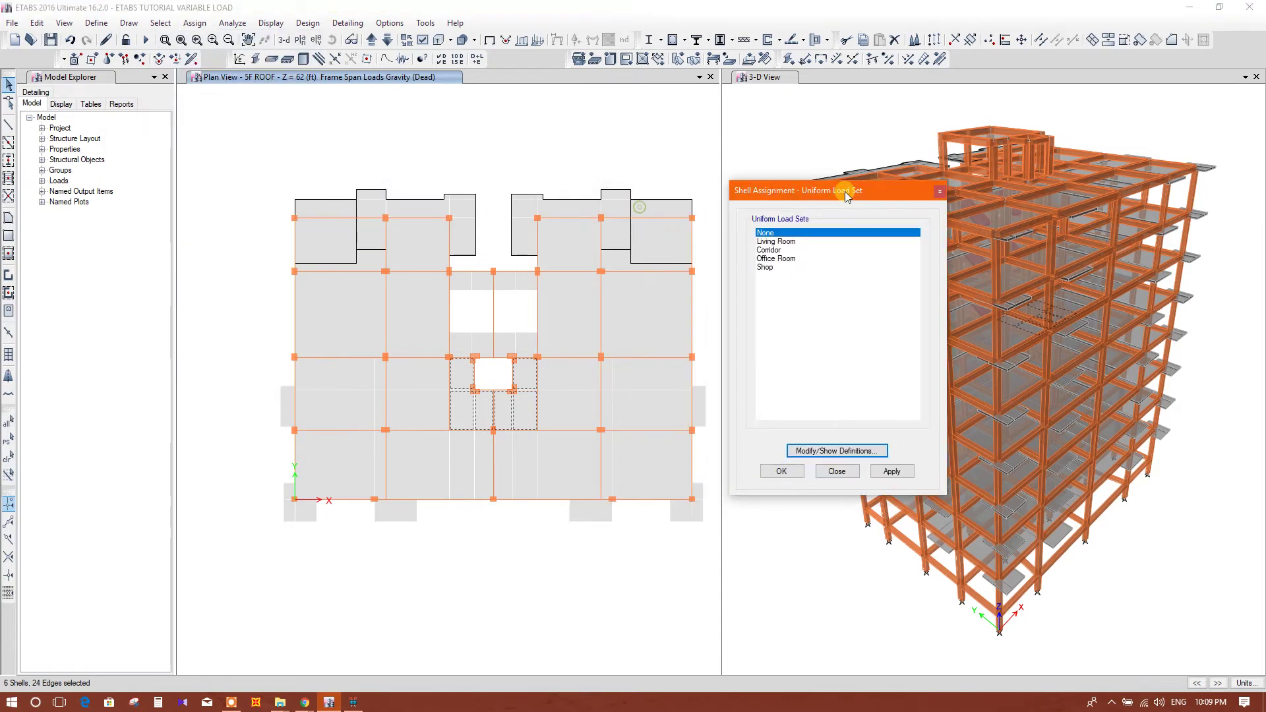
click(770, 250)
click(892, 471)
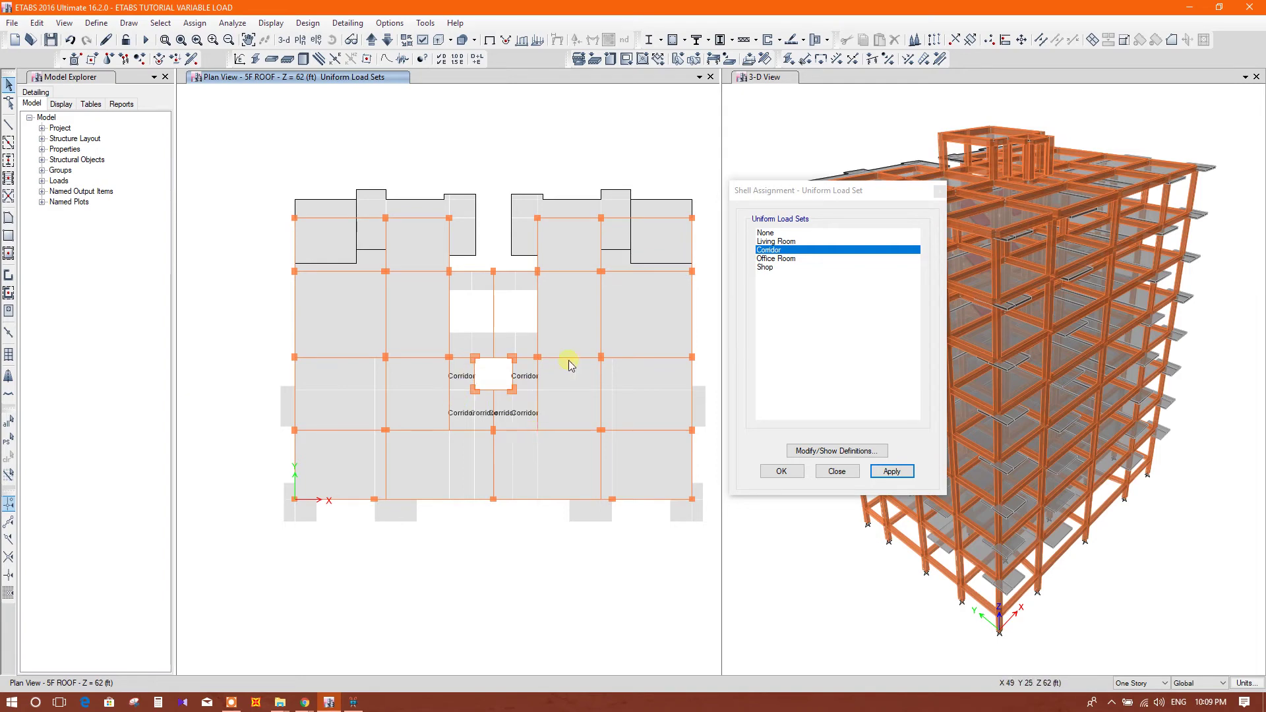
Assign Office Room to the top-left and top-right slab panels.
middle_drag(581, 404, 575, 414)
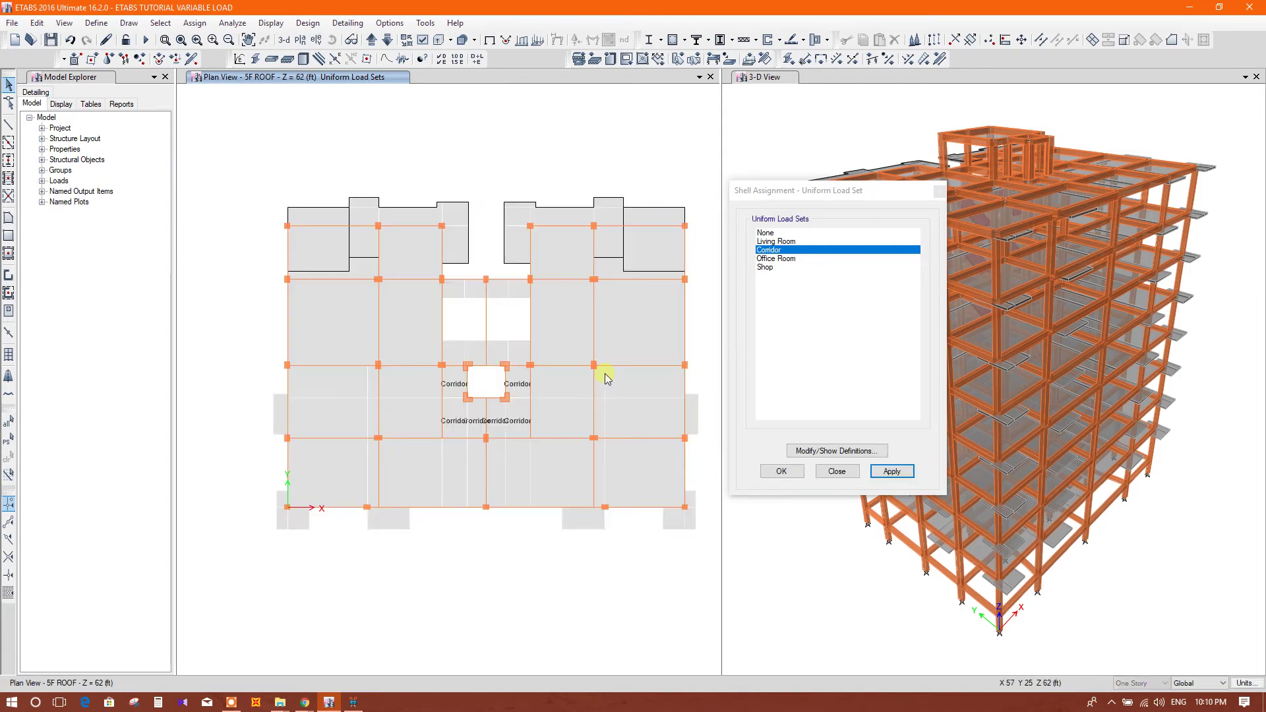
click(653, 270)
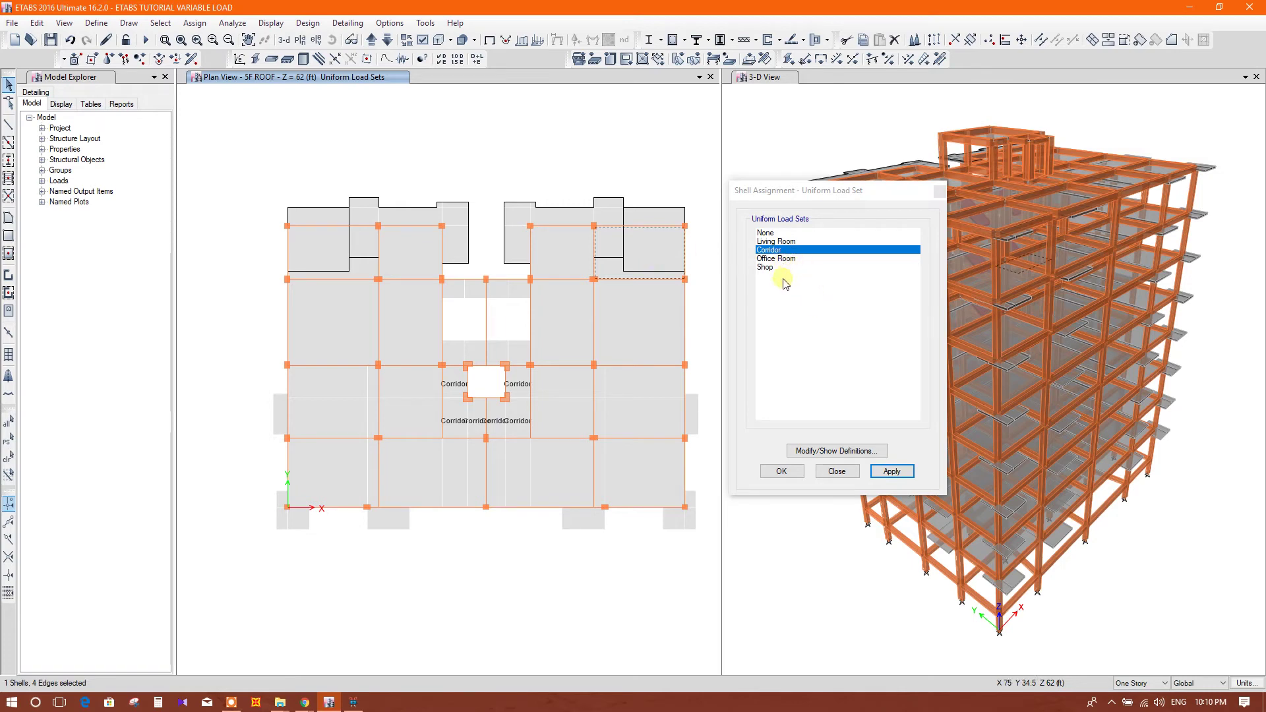
click(769, 258)
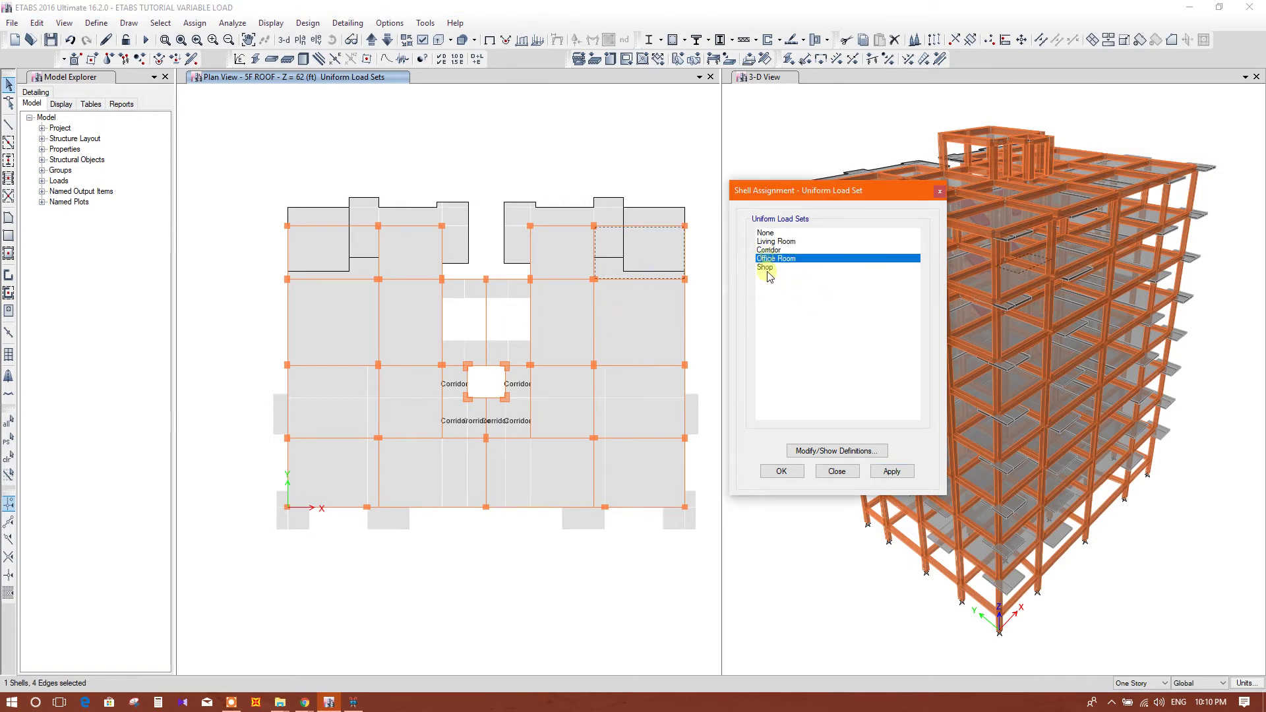
click(361, 252)
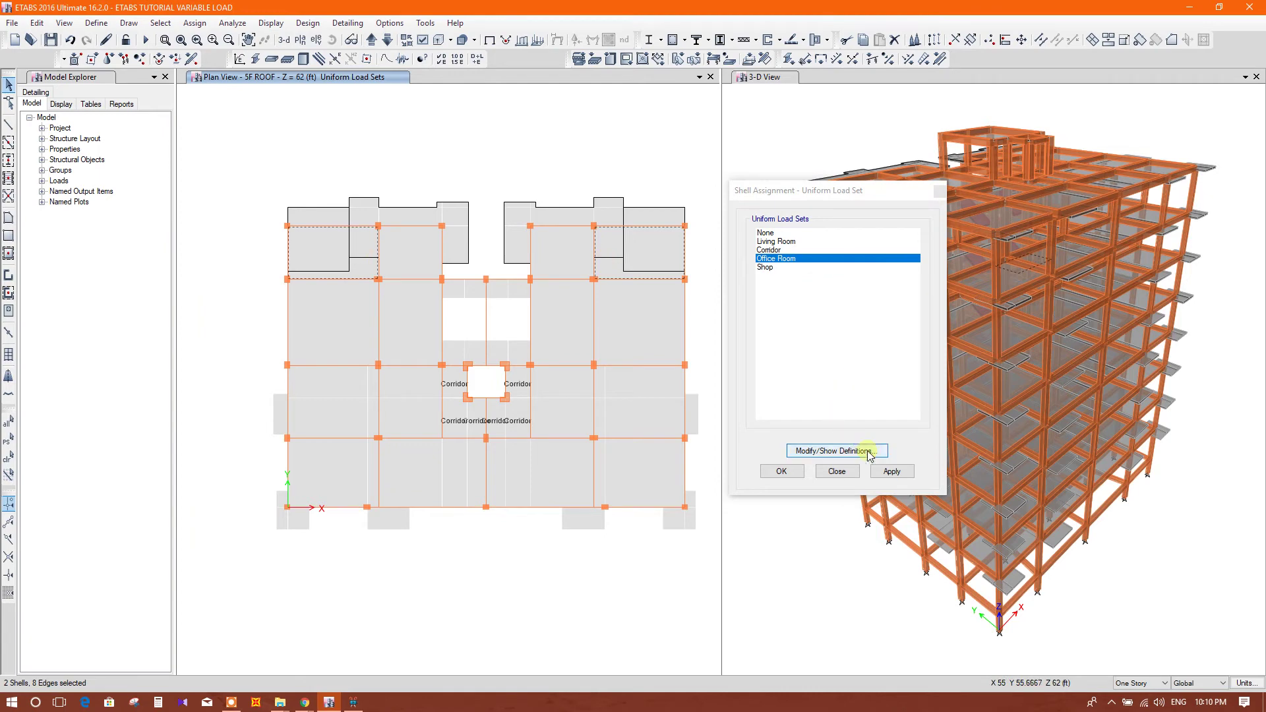
click(891, 471)
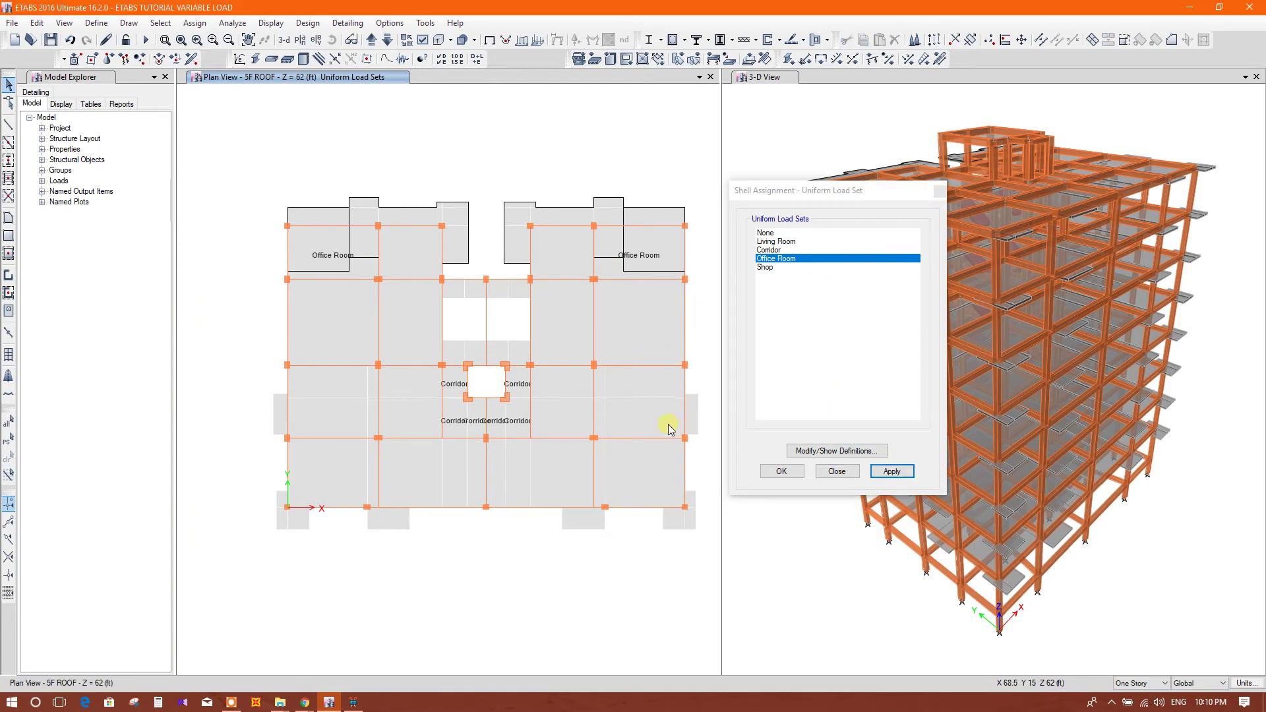
drag(654, 422, 599, 383)
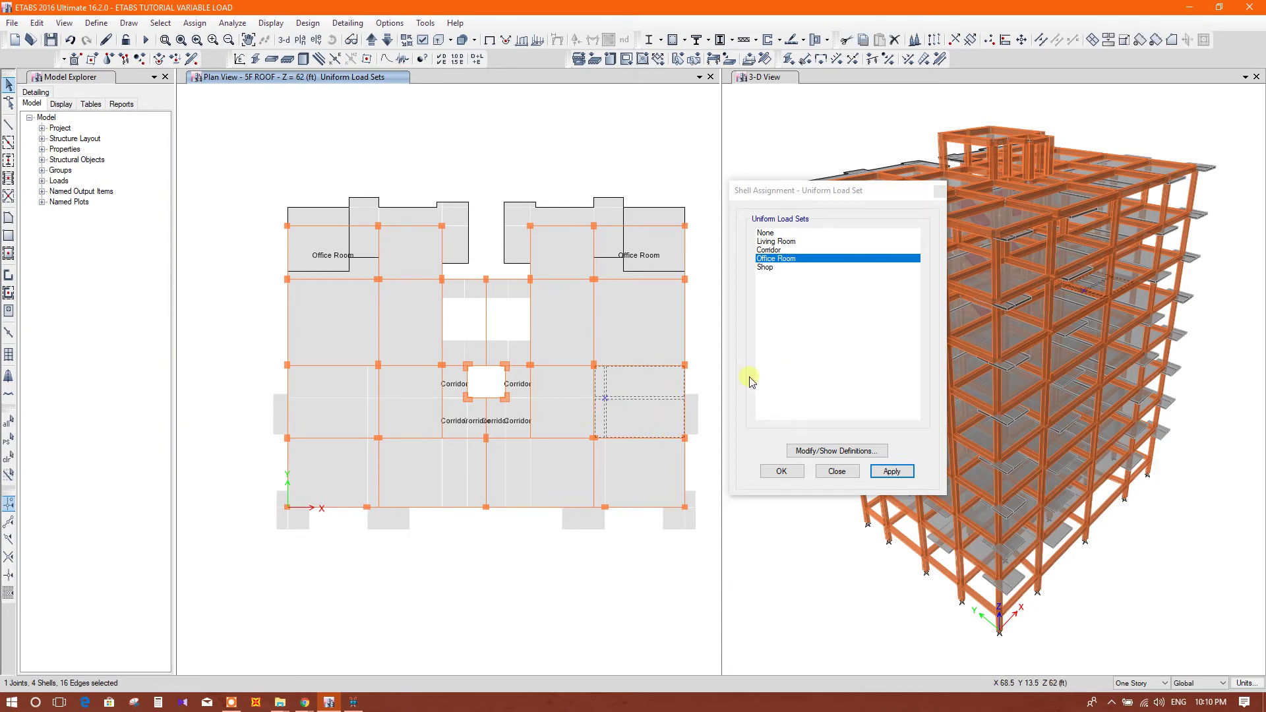
Assign the Shop load set to the middle-row side panels and left narrow strips.
click(770, 269)
click(362, 424)
click(334, 395)
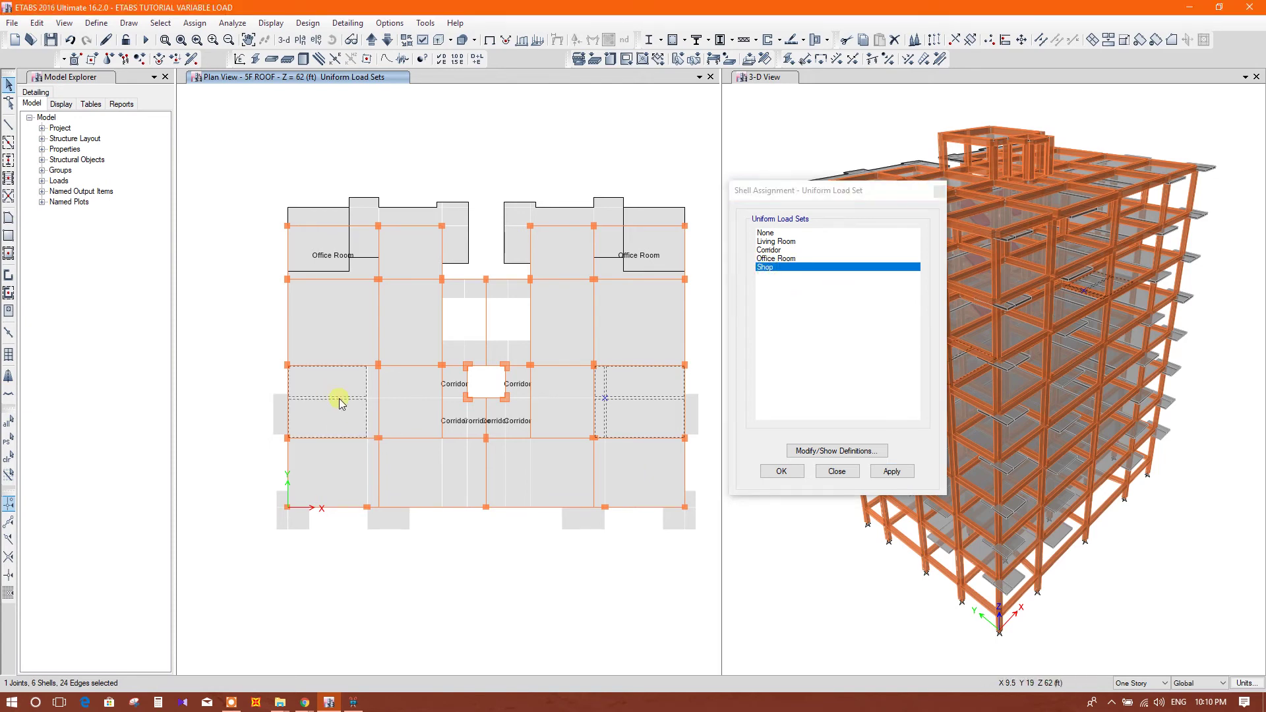
drag(369, 418, 331, 388)
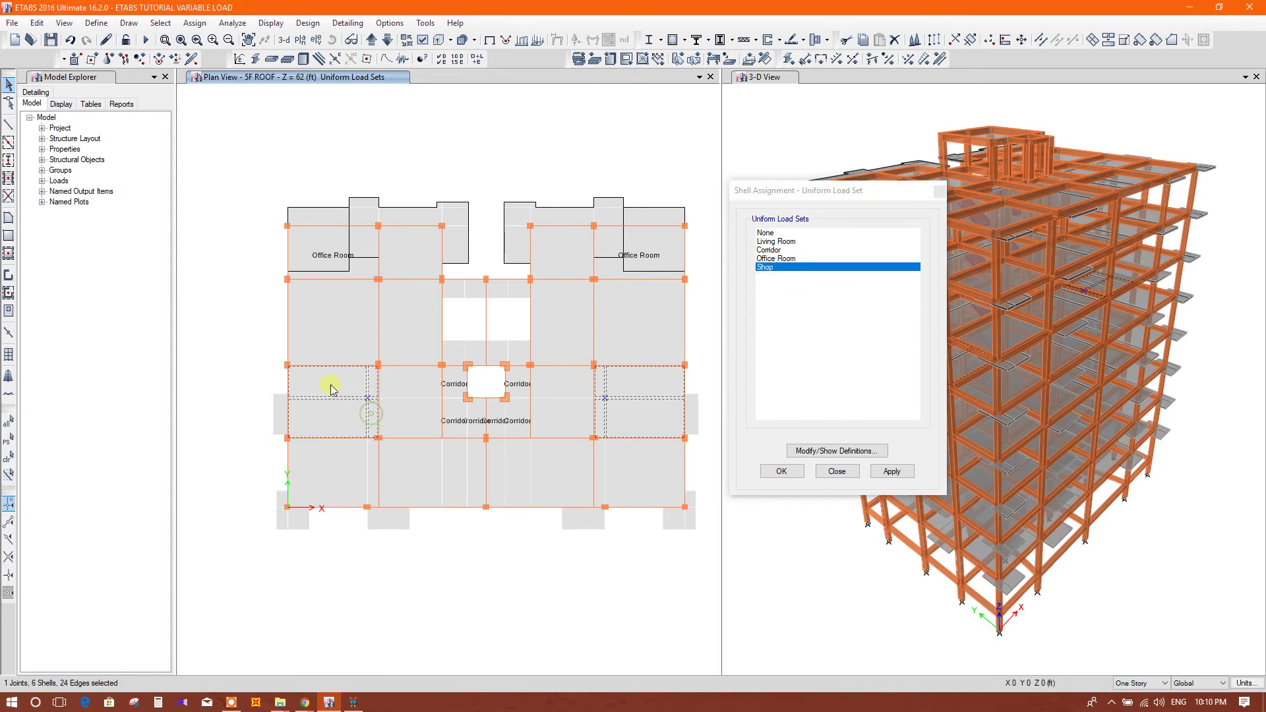
click(885, 470)
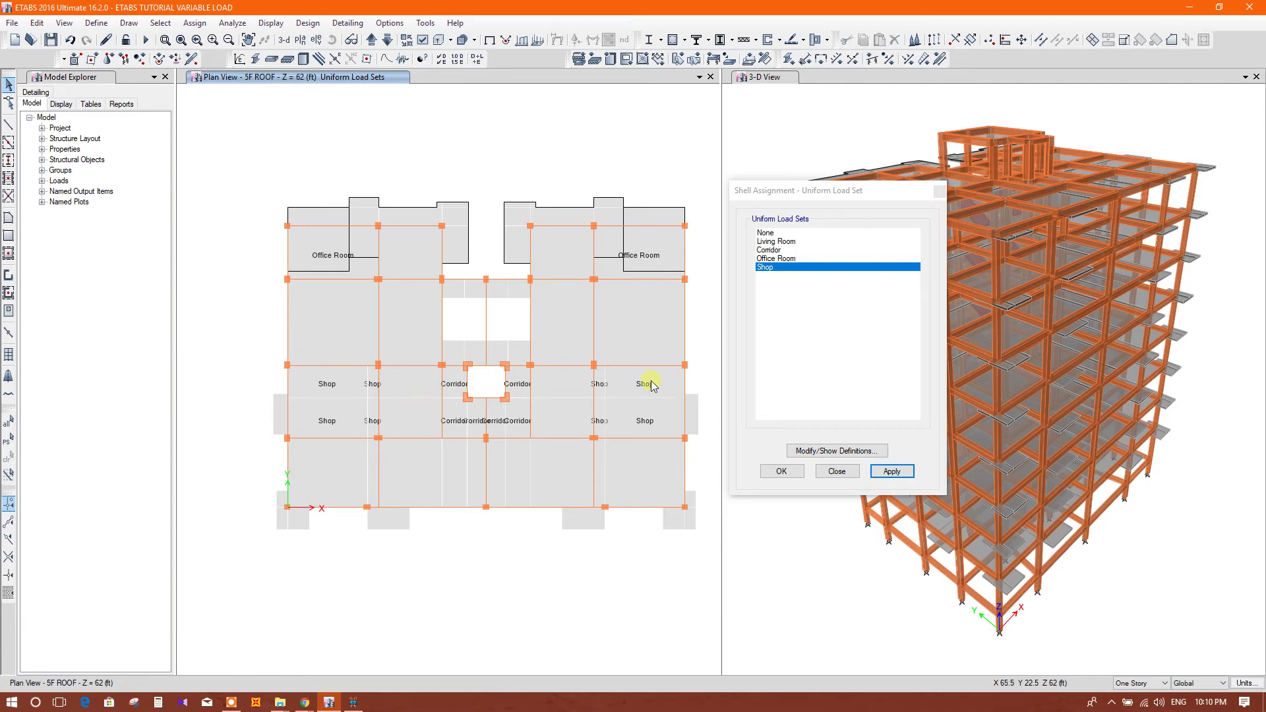
Assign Living Room to the upper-left and upper-right side bays, then close the dialog.
click(836, 192)
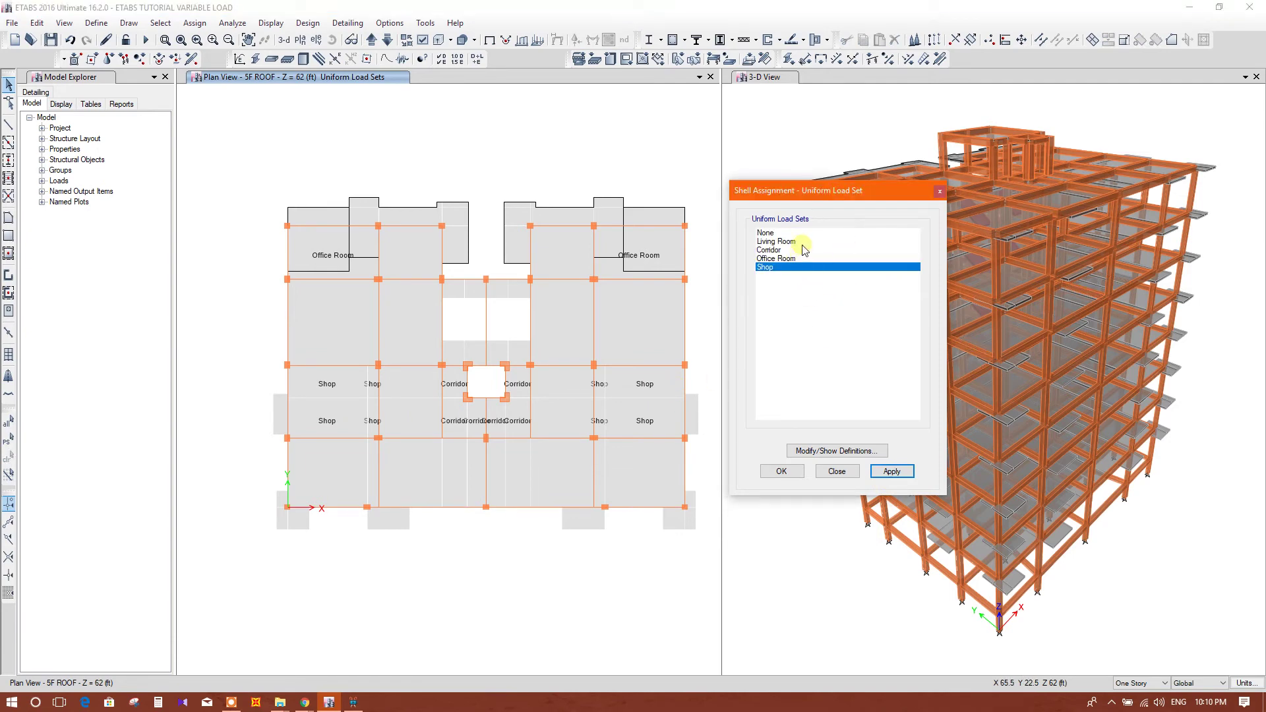
click(334, 313)
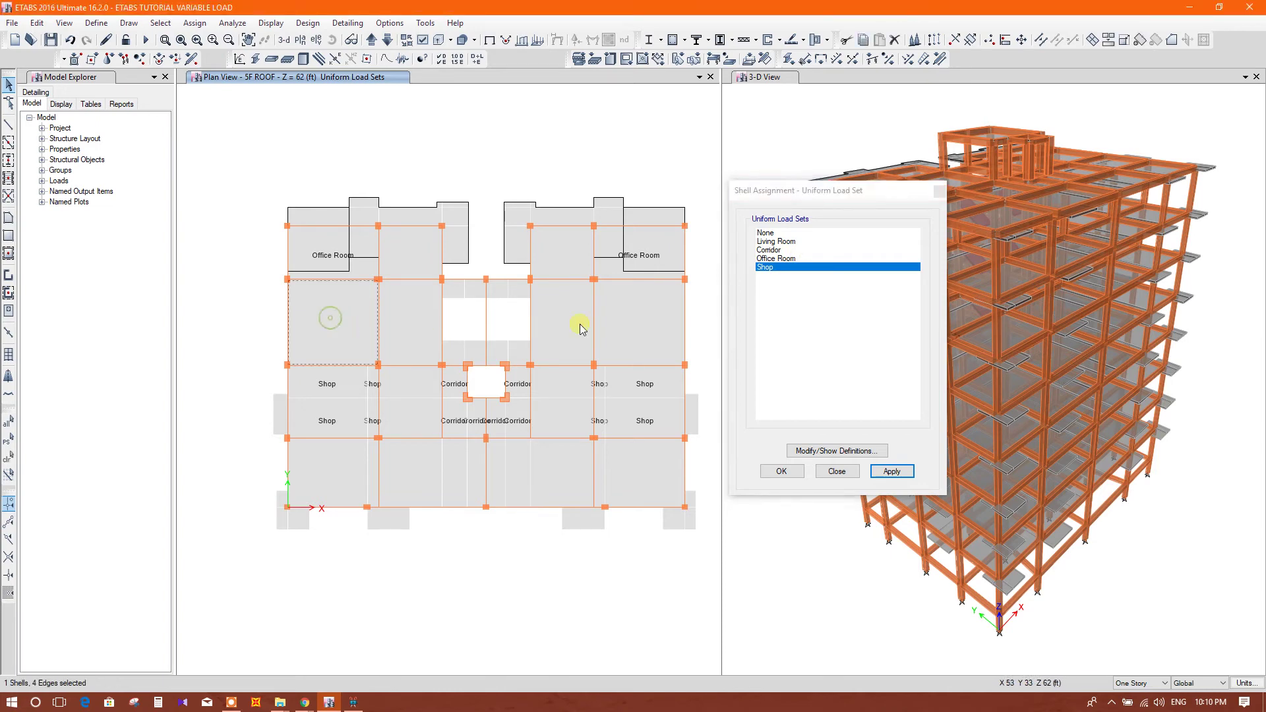
click(635, 320)
click(795, 242)
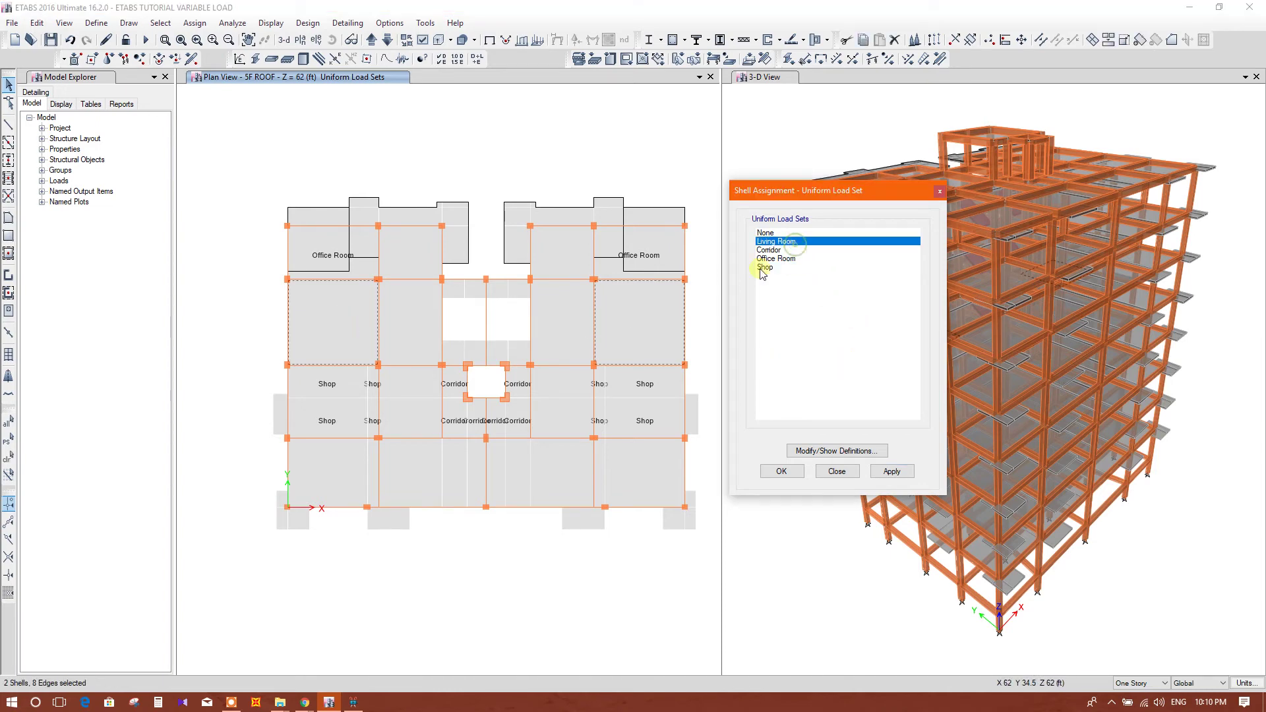
click(890, 472)
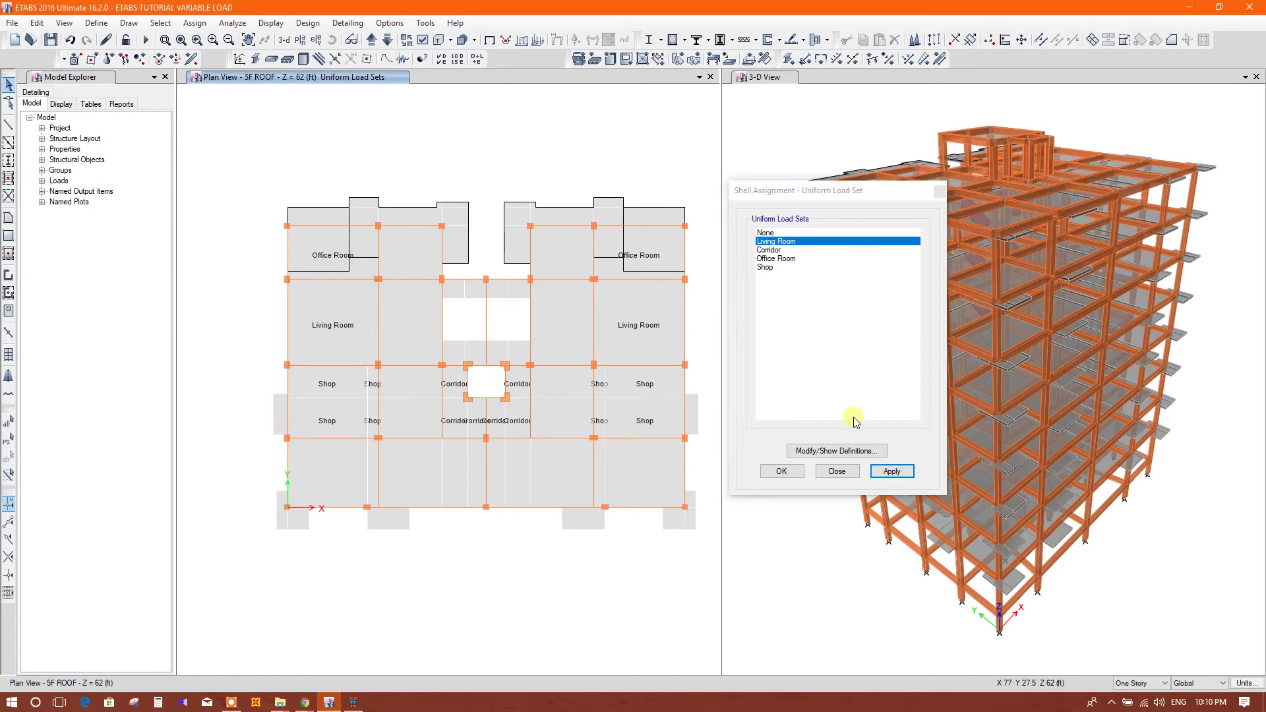
click(841, 470)
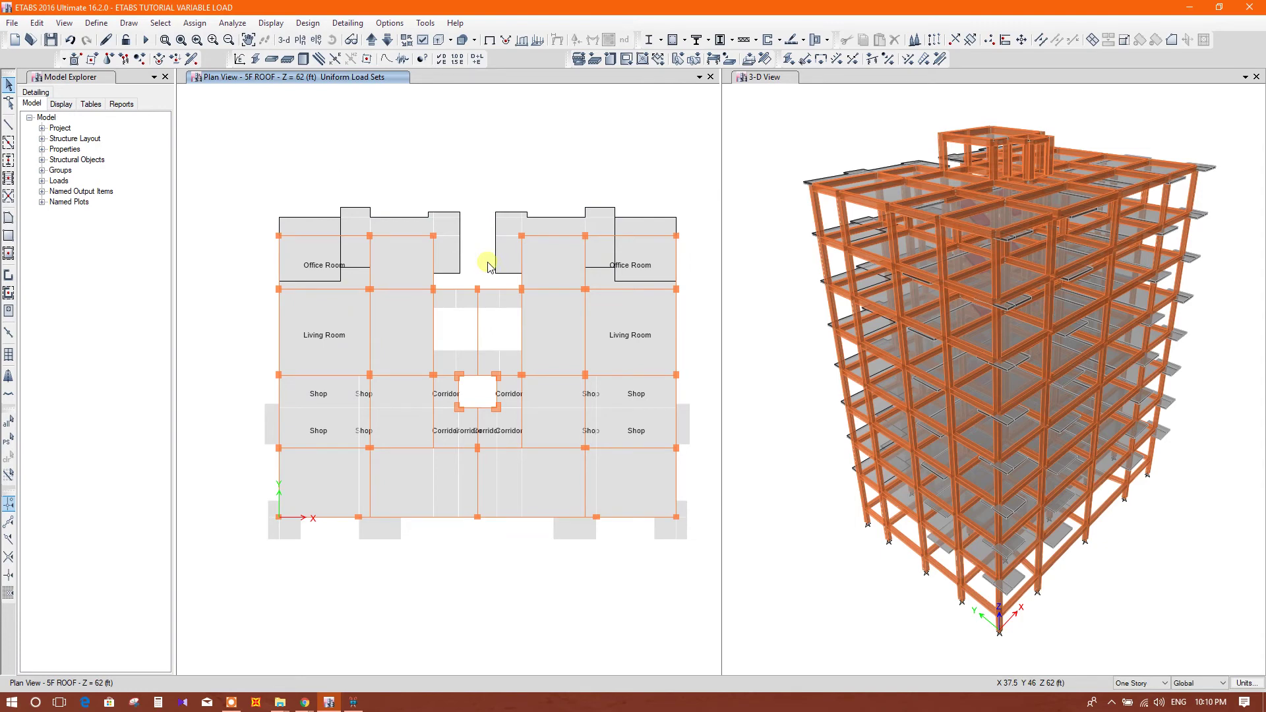
middle_drag(490, 272, 486, 249)
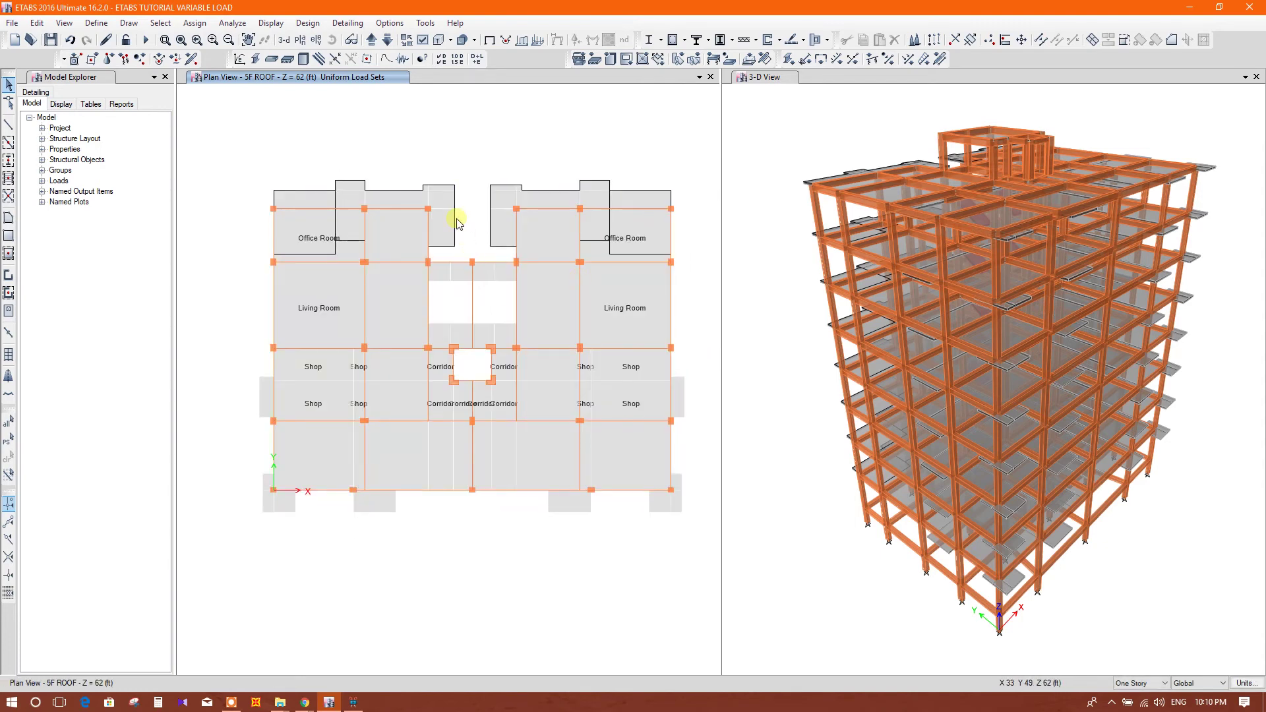
middle_drag(654, 552, 644, 565)
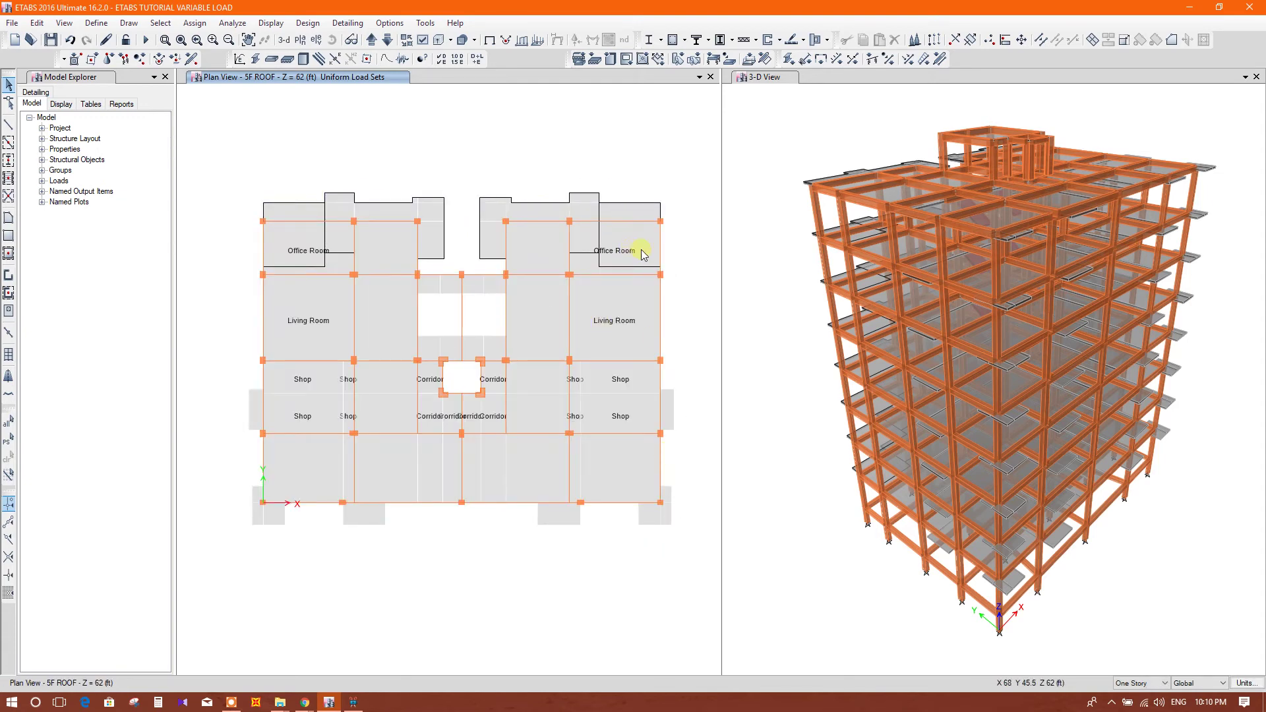
middle_drag(415, 187, 404, 161)
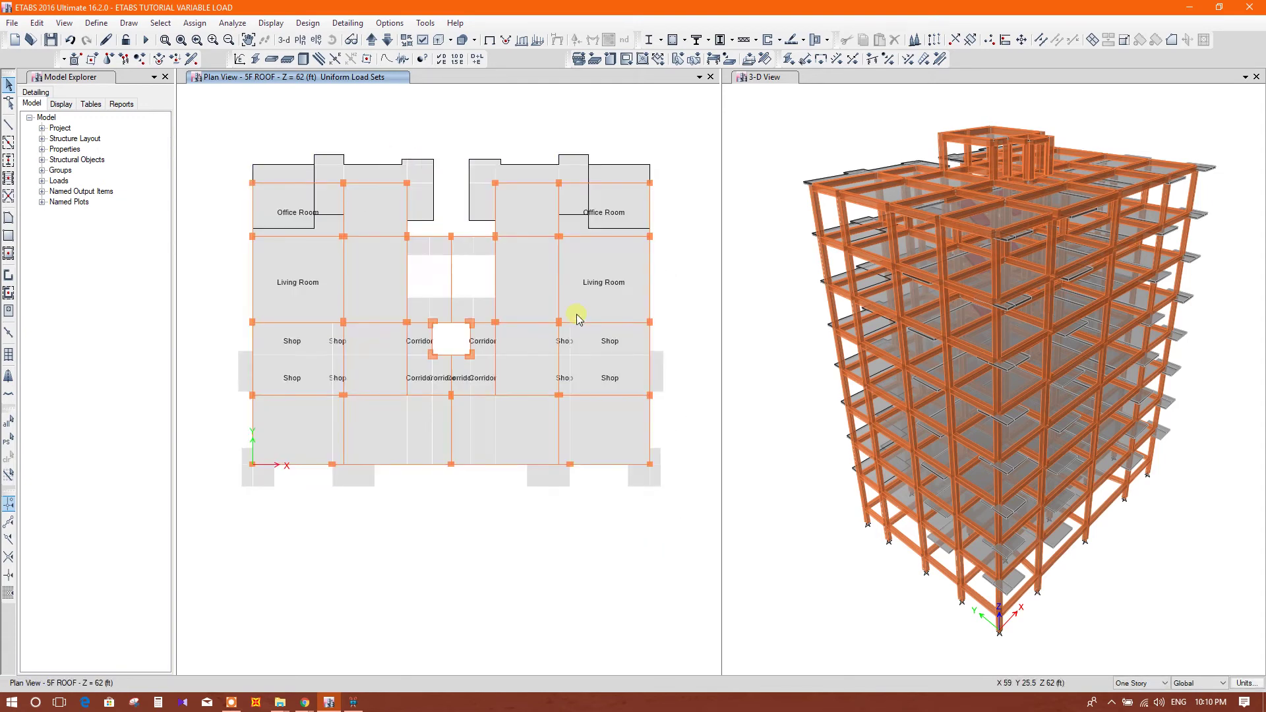
middle_drag(678, 299, 673, 338)
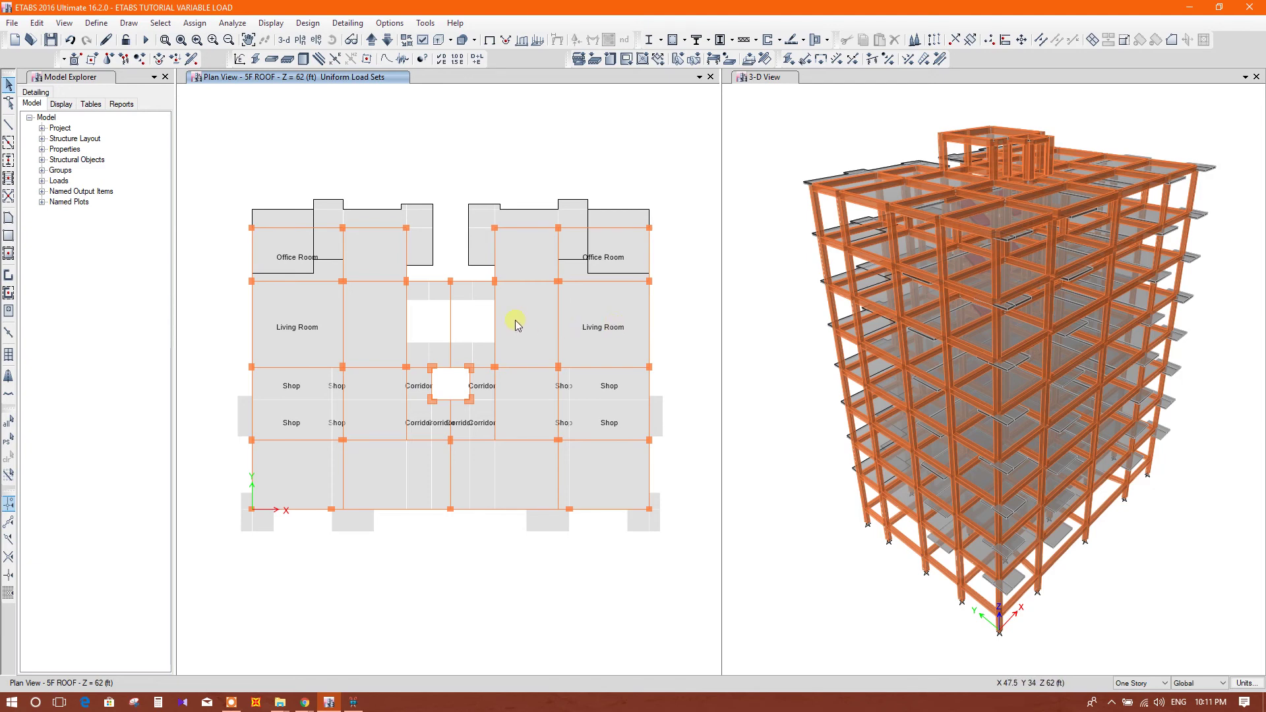
Select the upper bay right of the central opening and re-maximize the ETABS window.
click(598, 341)
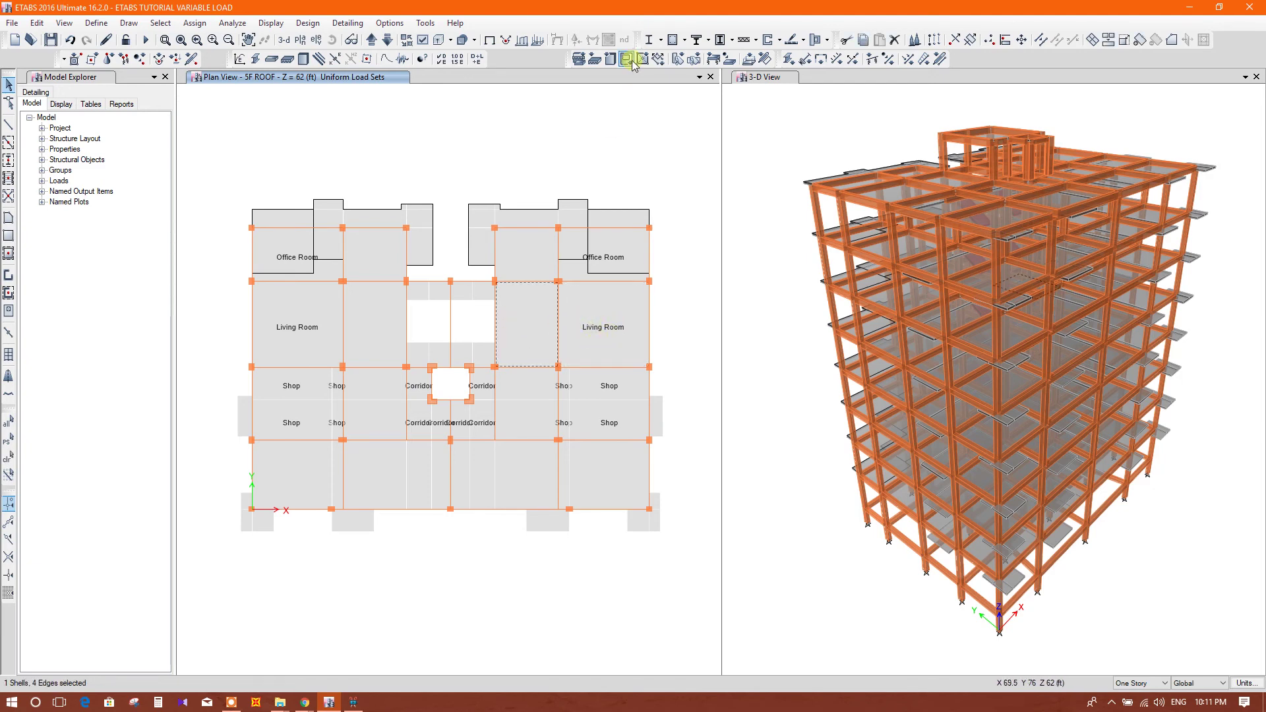
key(super+Down)
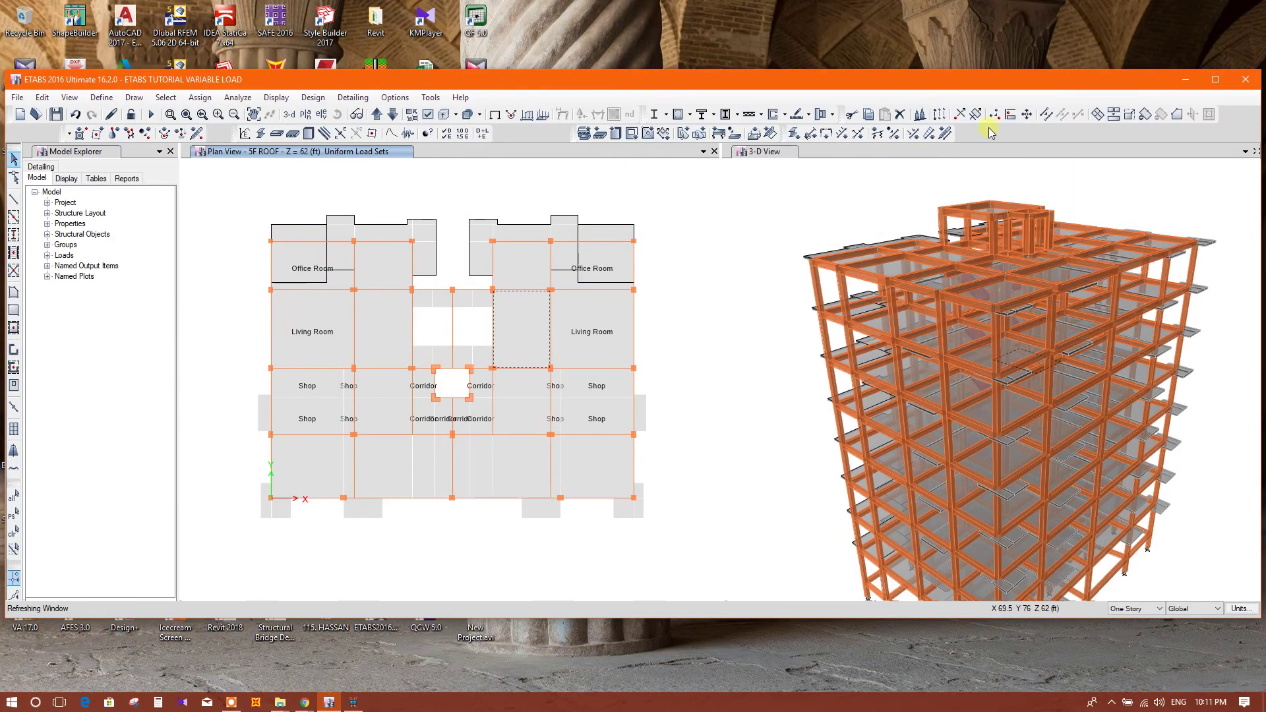
drag(1138, 77, 1133, 8)
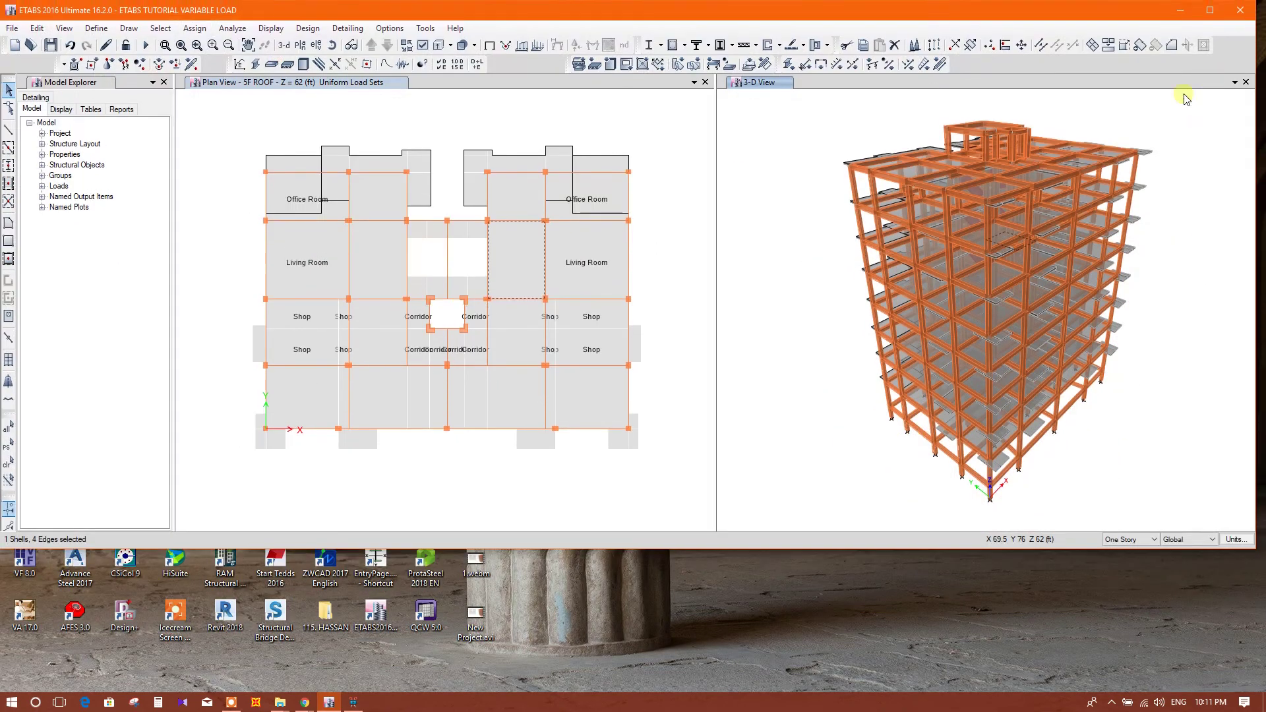
click(1210, 10)
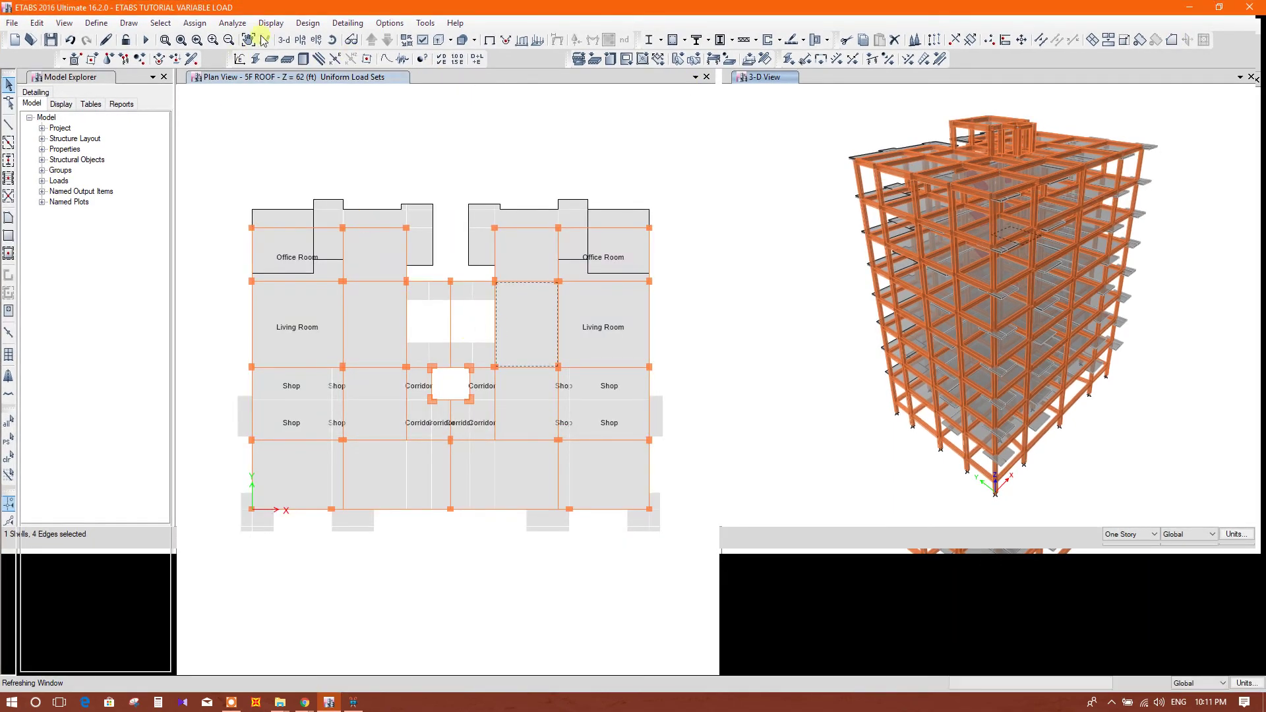
Assign the Living Room load set to the selected bay right of the opening.
click(230, 24)
mouse_move(195, 23)
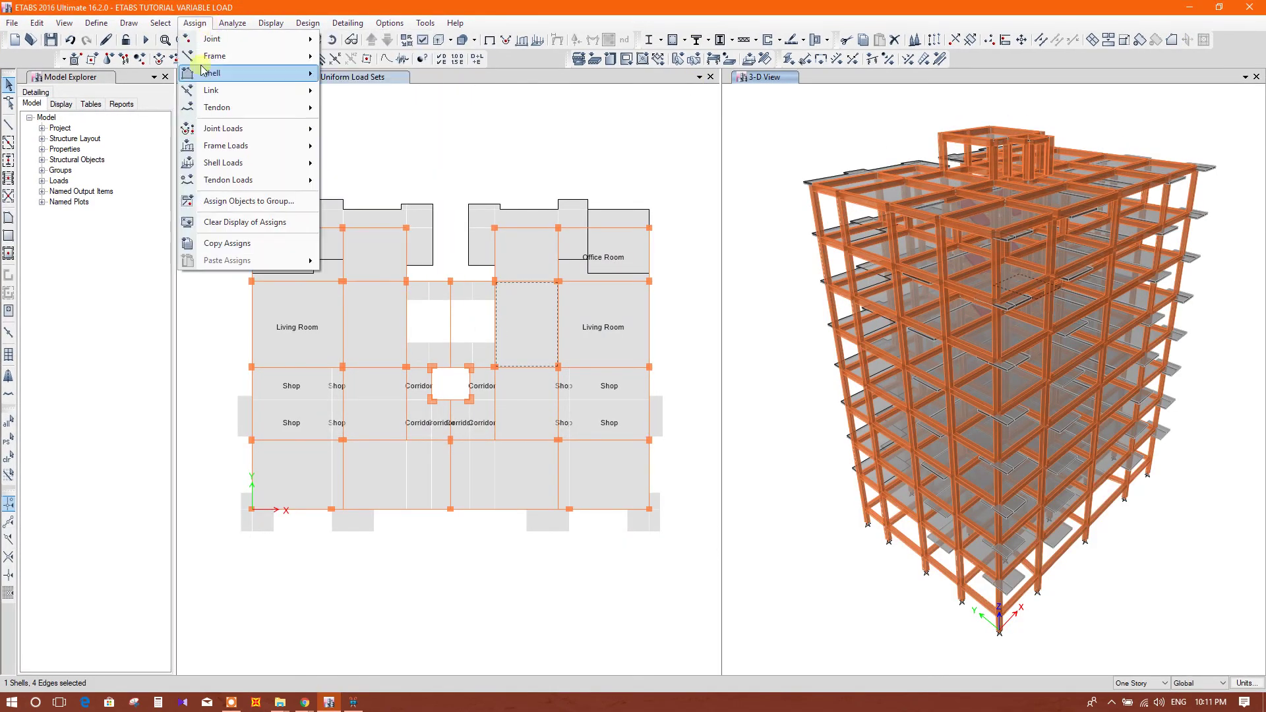
mouse_move(247, 165)
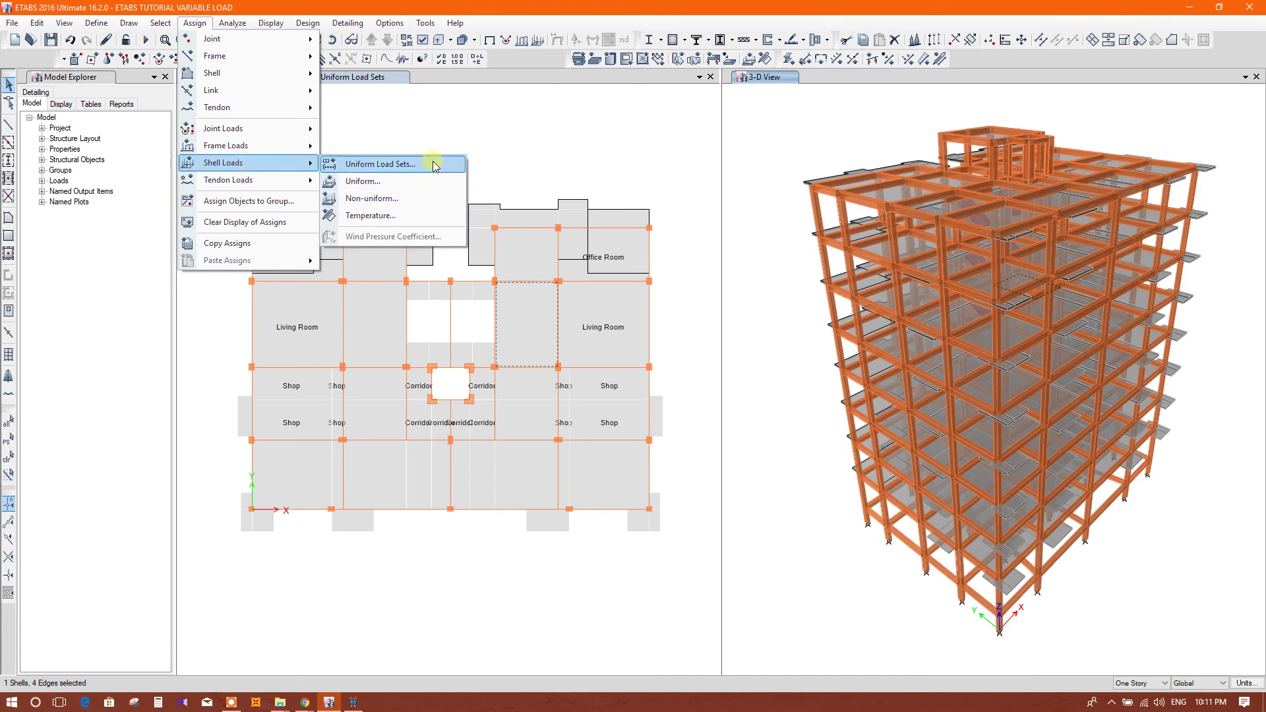
click(428, 164)
click(788, 242)
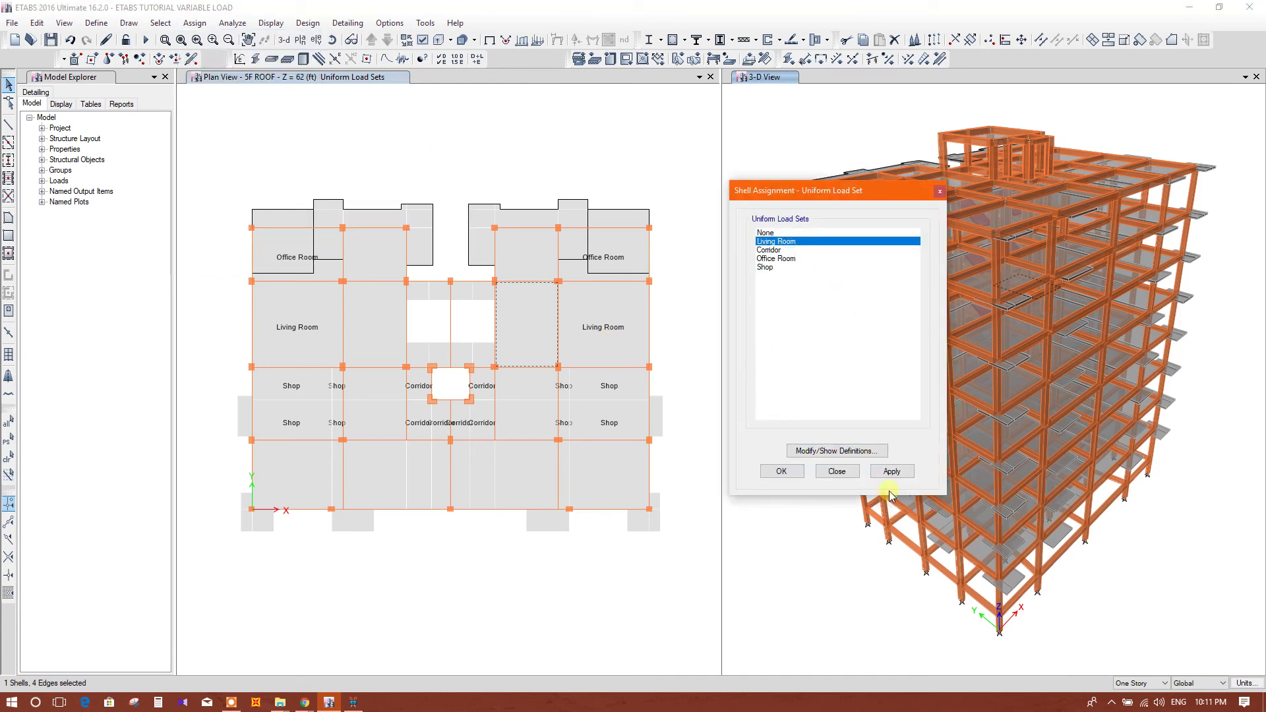
click(892, 471)
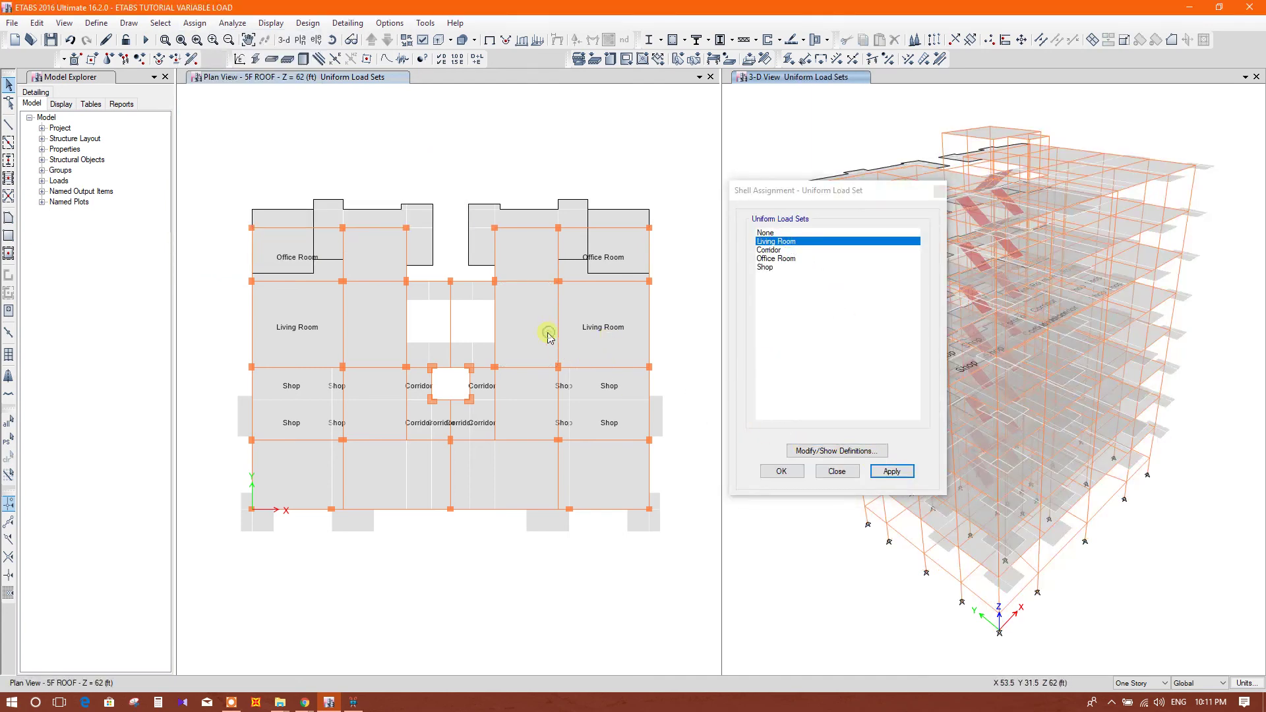
click(891, 471)
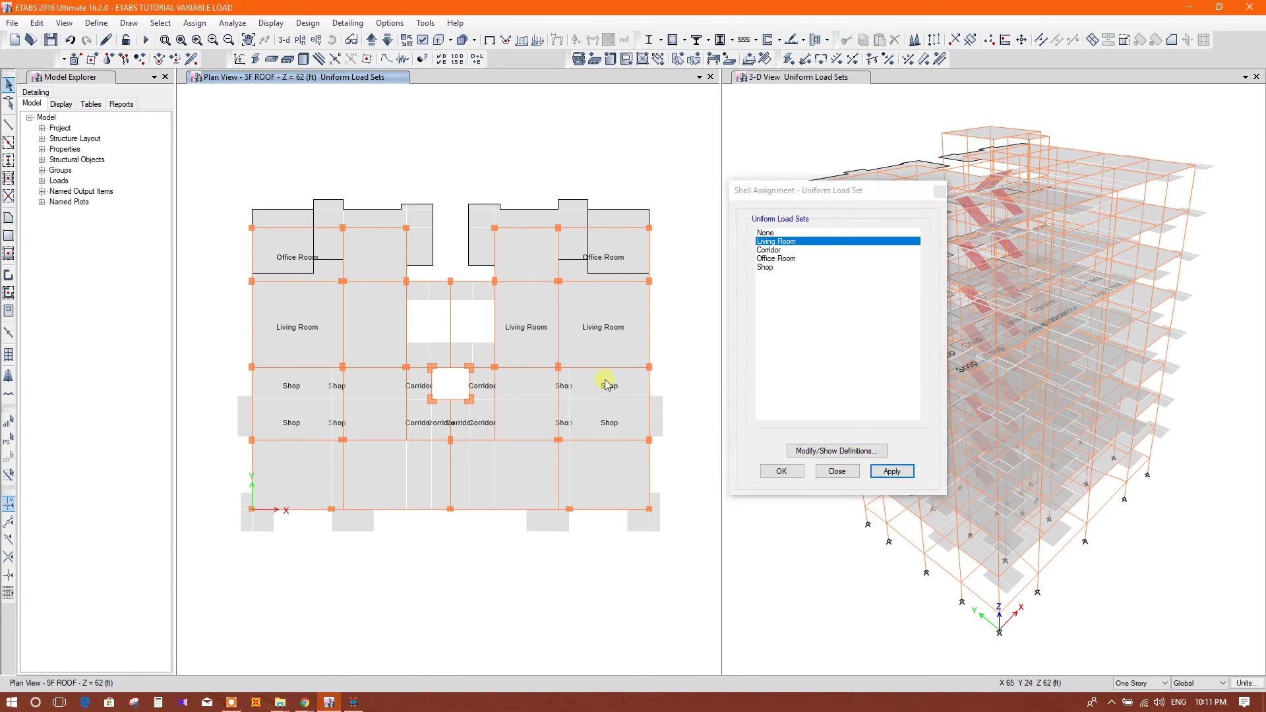
Reassign the far-right upper bay to Office Room and close the dialog.
click(610, 330)
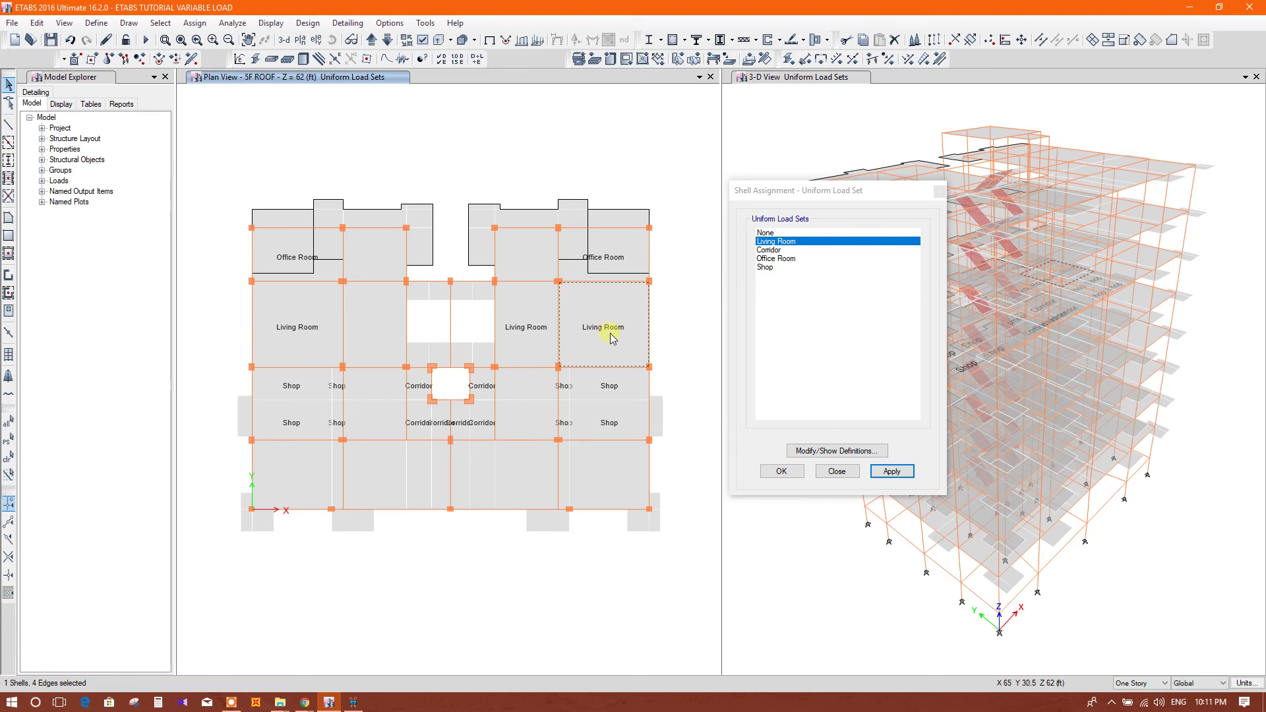
click(776, 259)
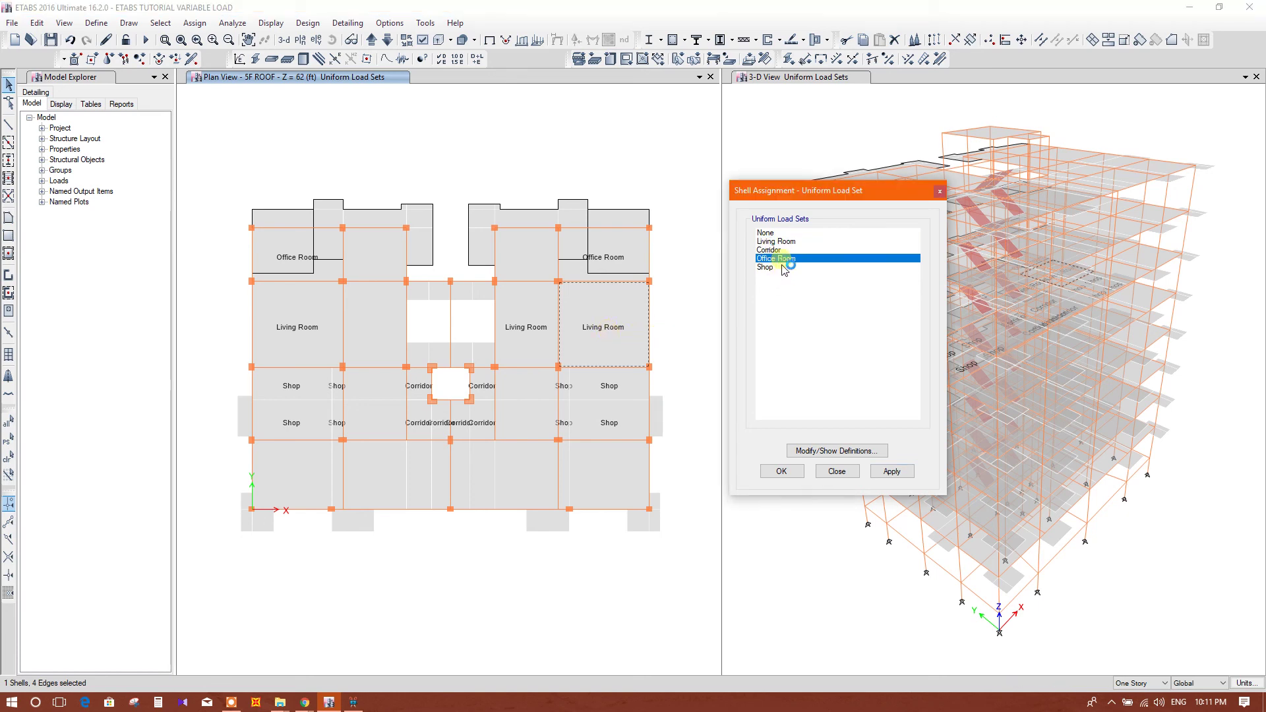
click(884, 472)
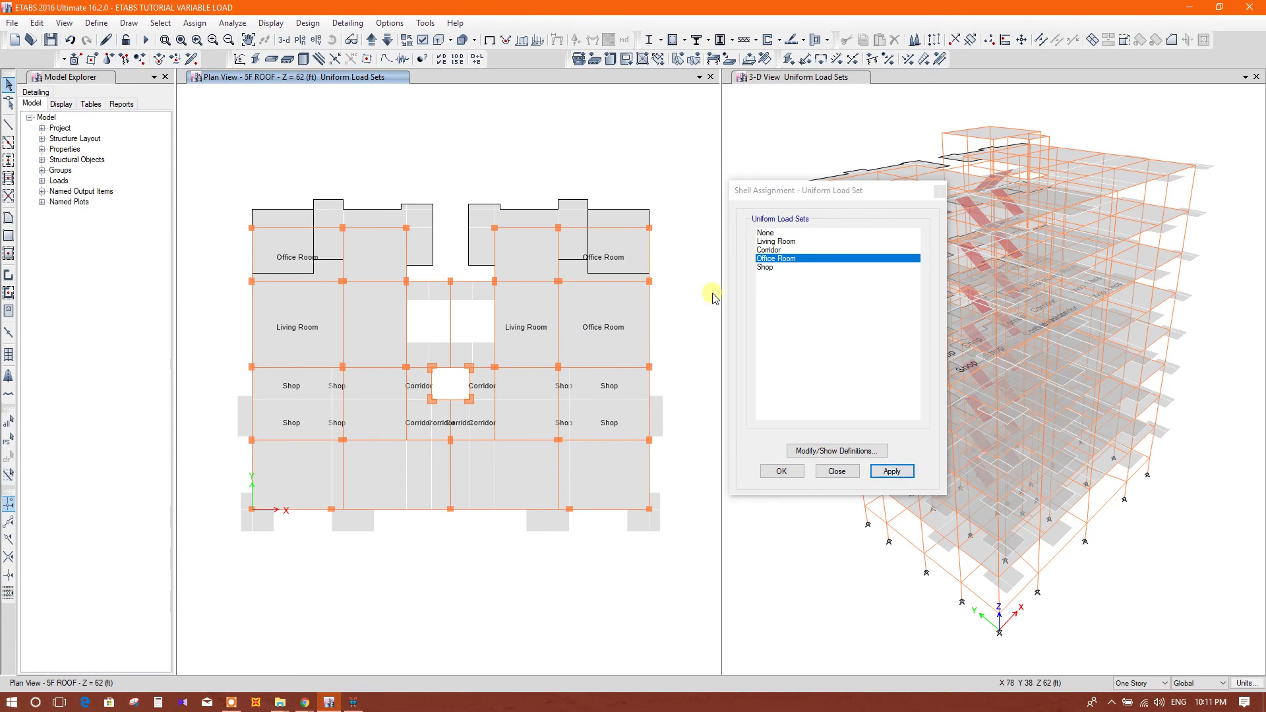
click(836, 471)
Reset the 3-D view to the undeformed shape, keeping load-set labels on the 5F ROOF plan.
click(817, 480)
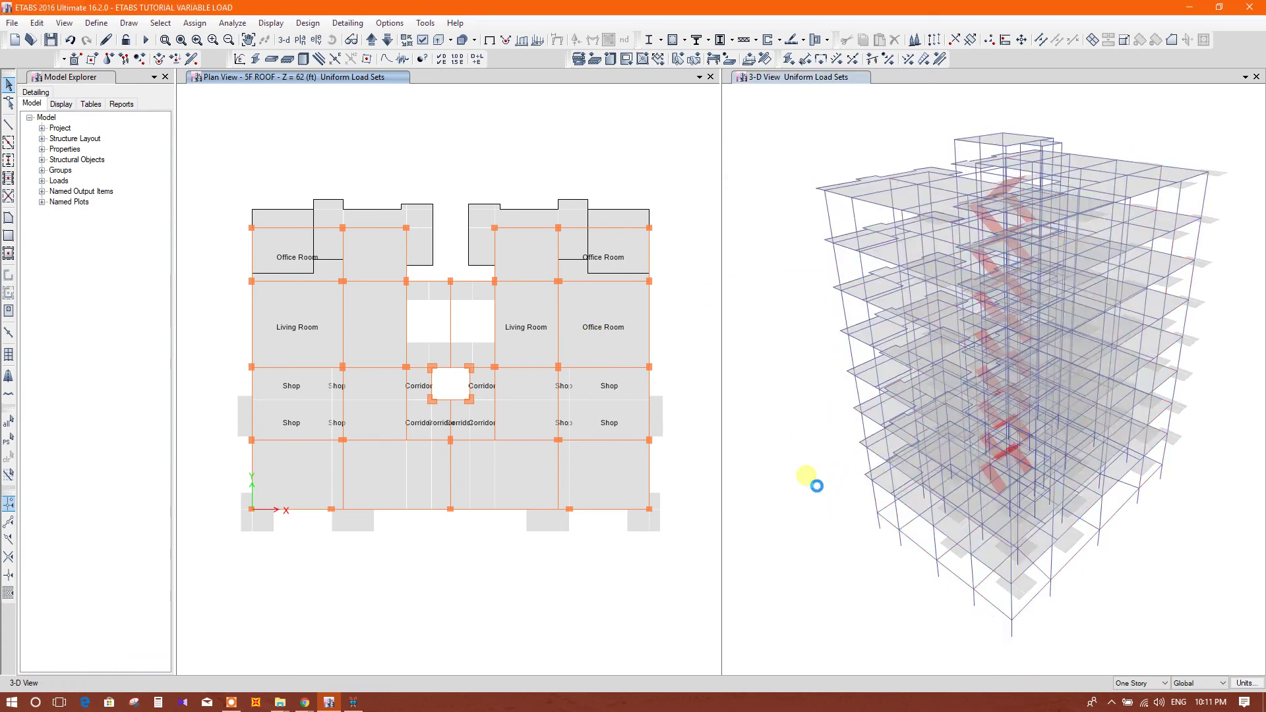
click(490, 41)
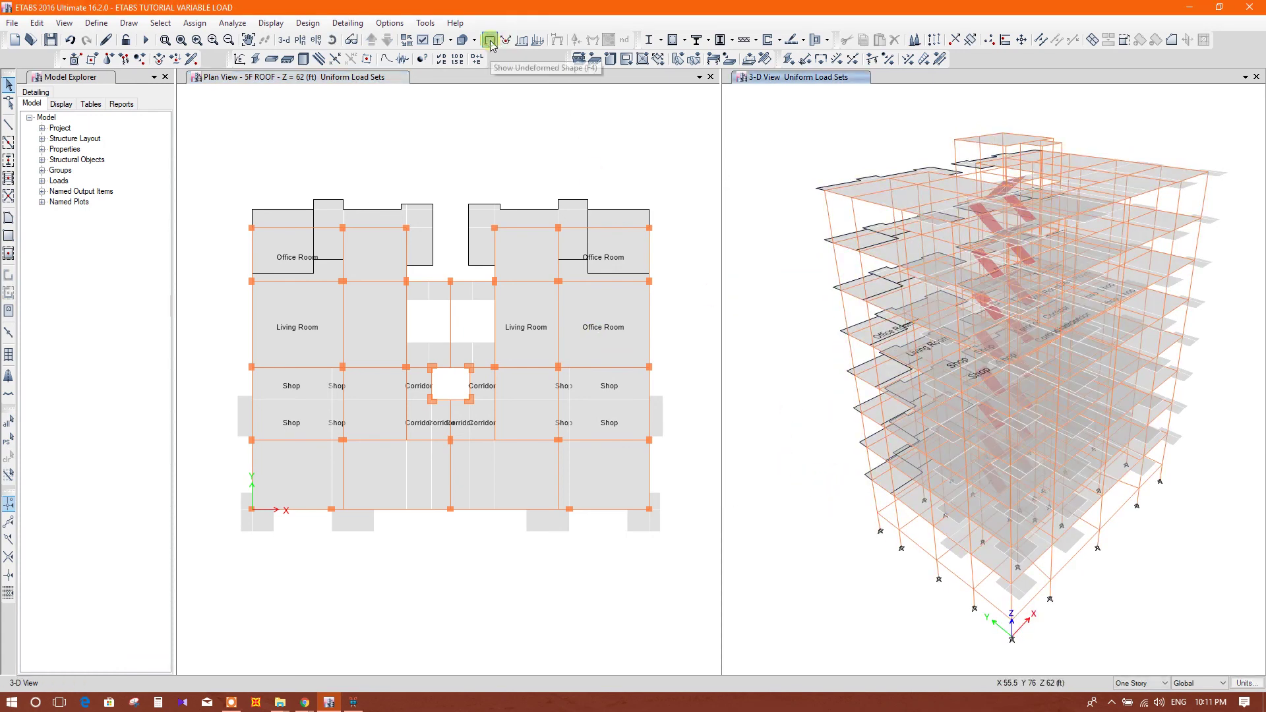
click(638, 199)
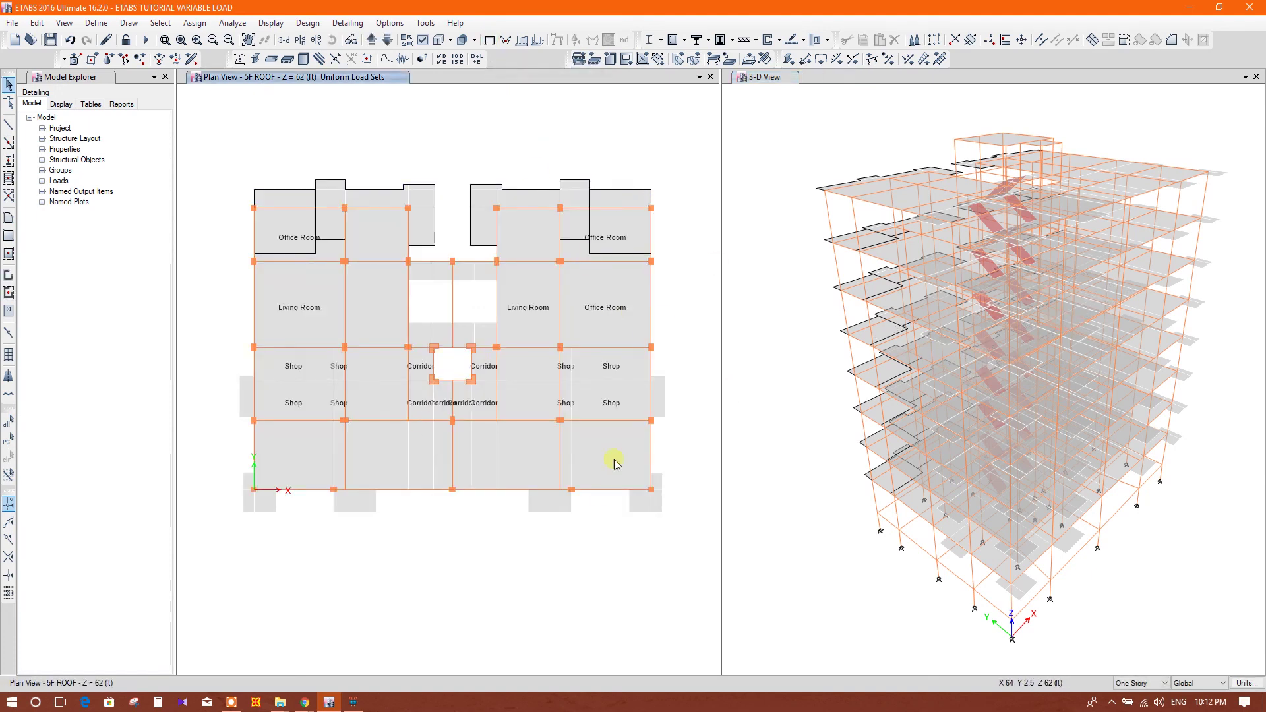
click(608, 514)
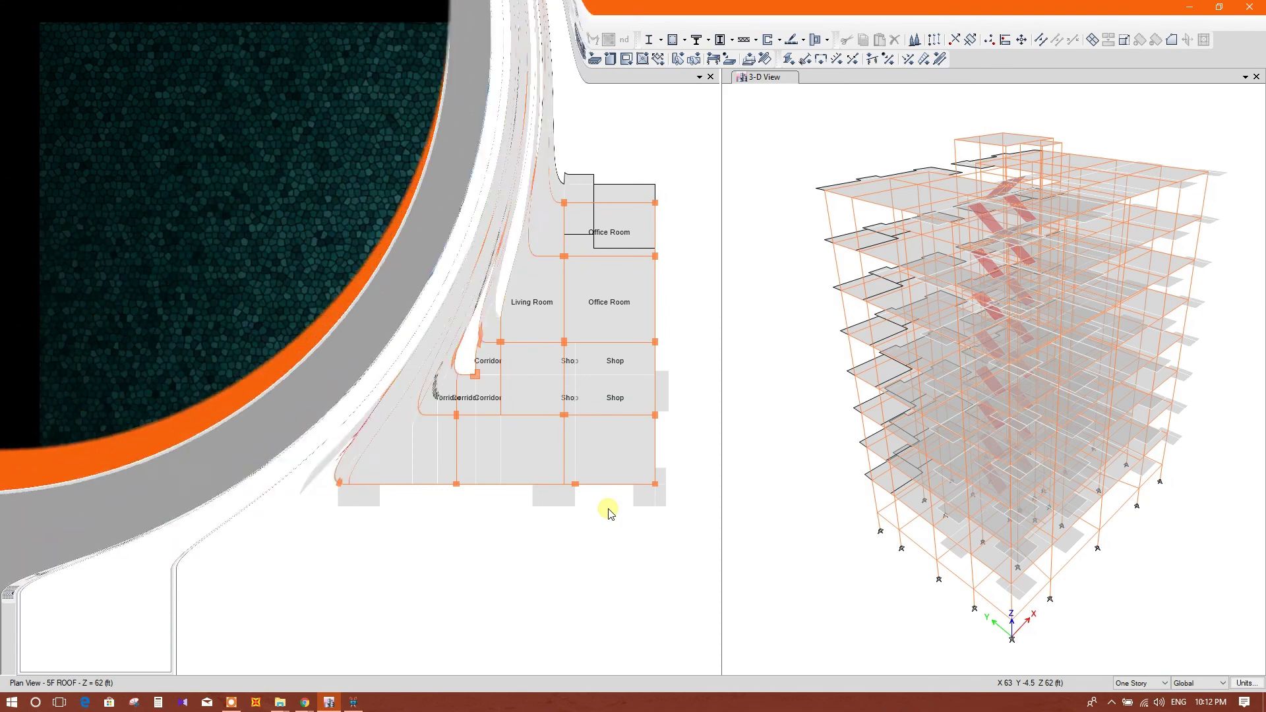